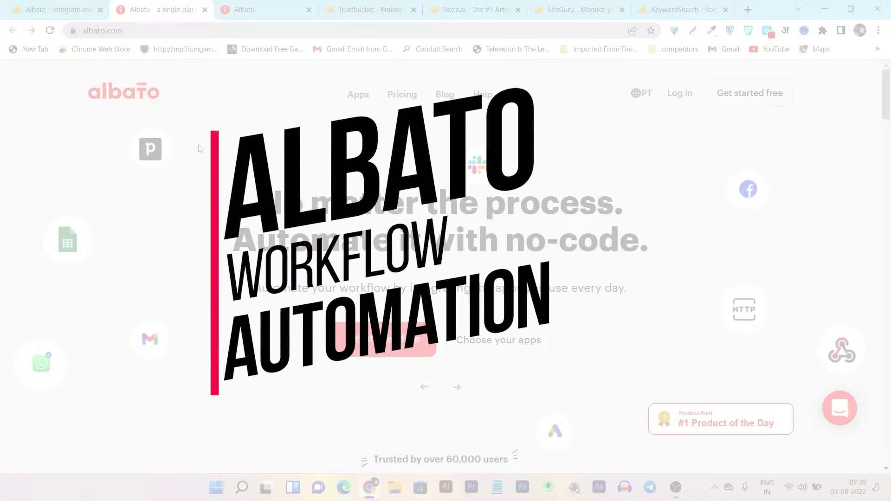
Look over Albato's Product of the Day badges, then scroll albato.com to 'Choose the apps to connect'
scroll(199, 144, down, 7)
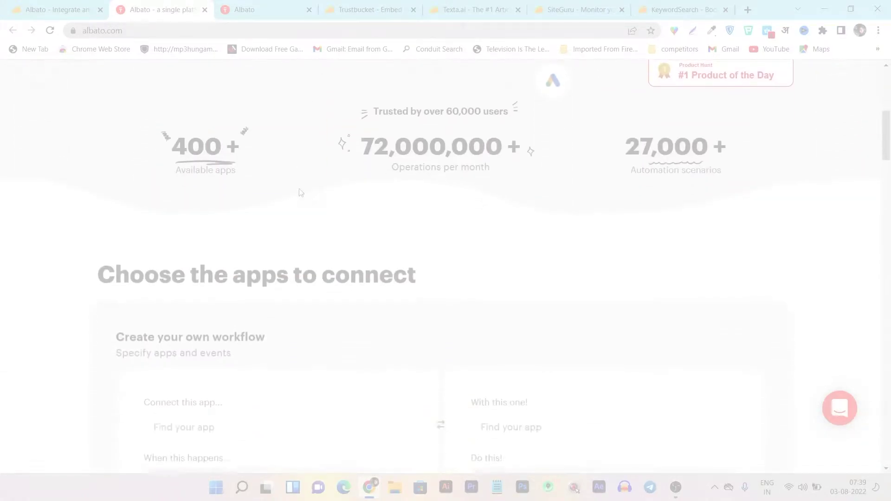
scroll(298, 192, up, 3)
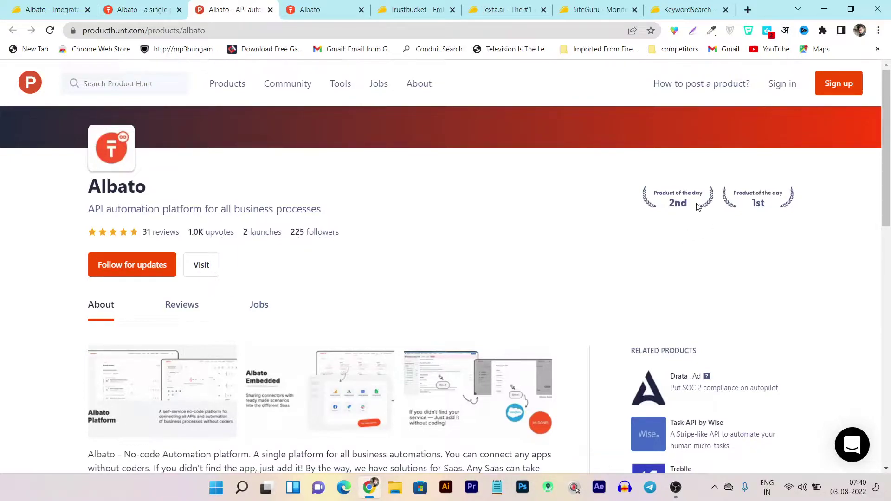
mouse_move(686, 205)
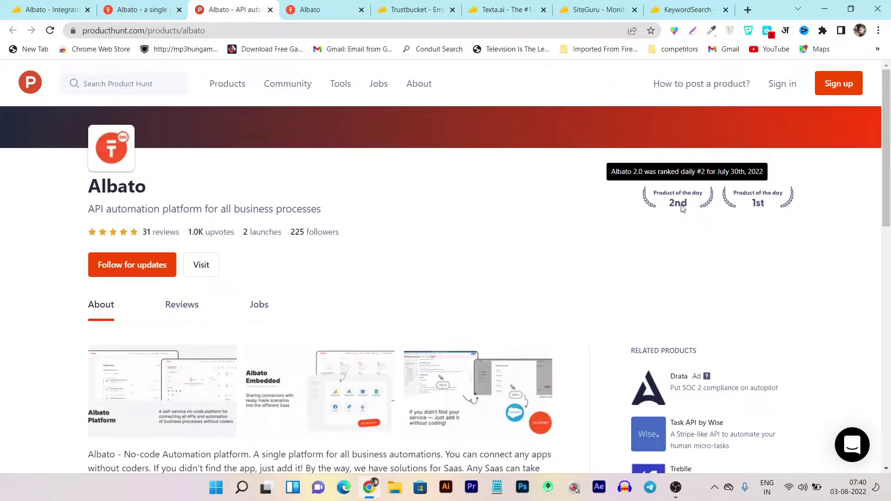
mouse_move(742, 209)
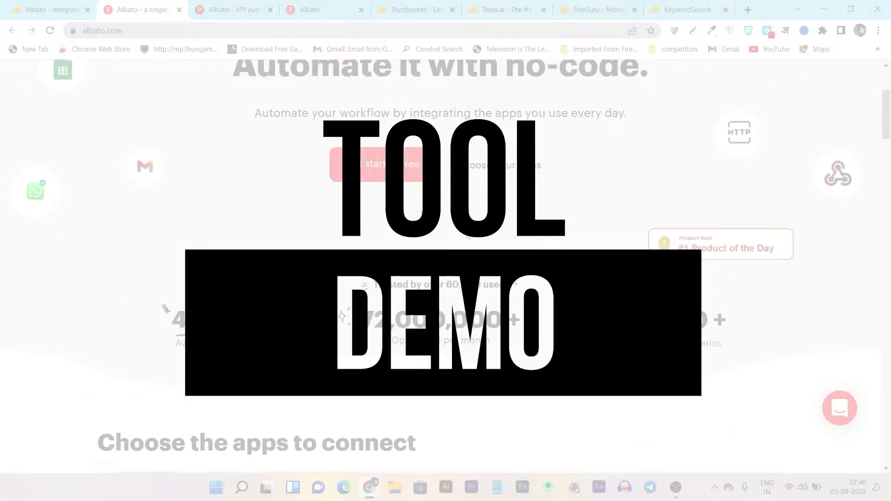
scroll(467, 236, down, 7)
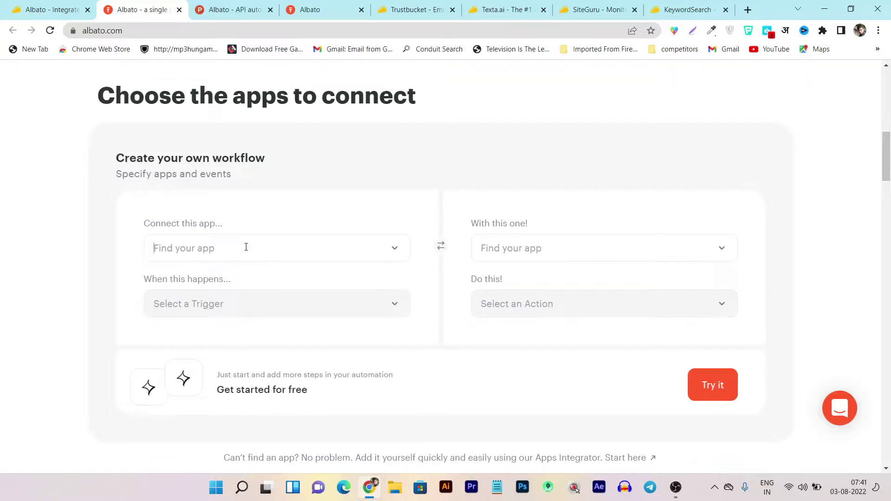
Pick Facebook from a 'face' search, then try '+karma' as the first app
text(face)
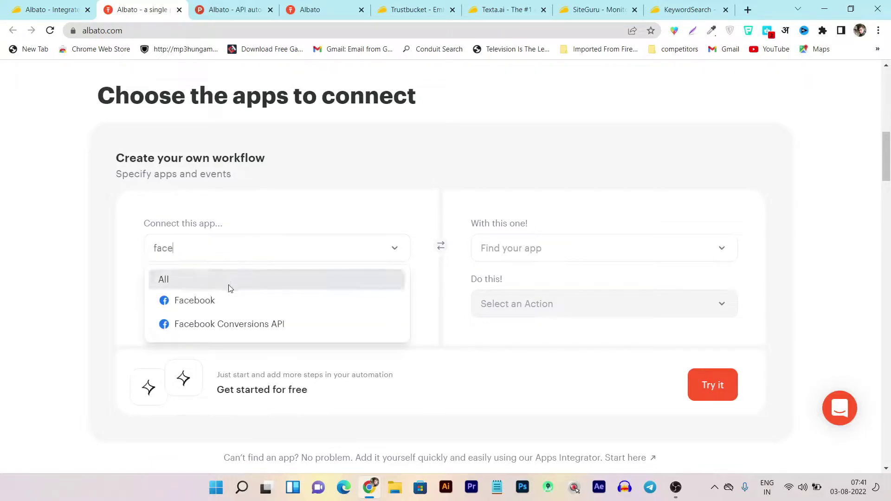
click(196, 300)
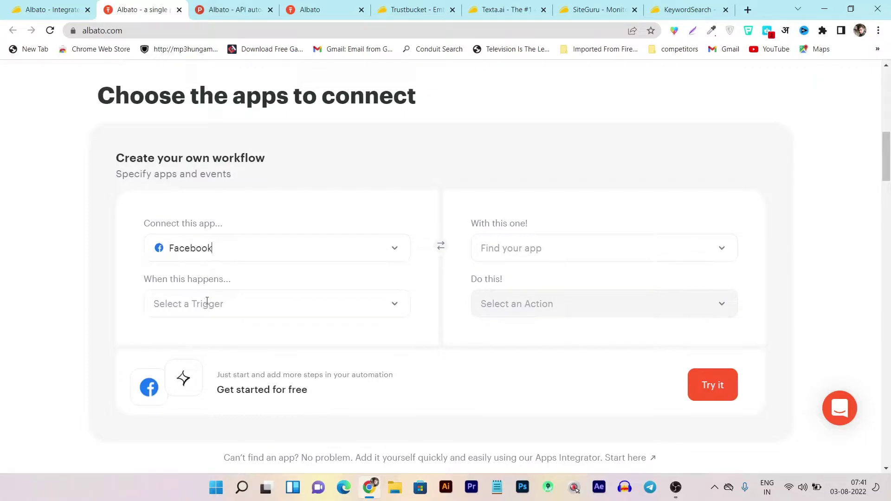
text(+karma)
click(251, 308)
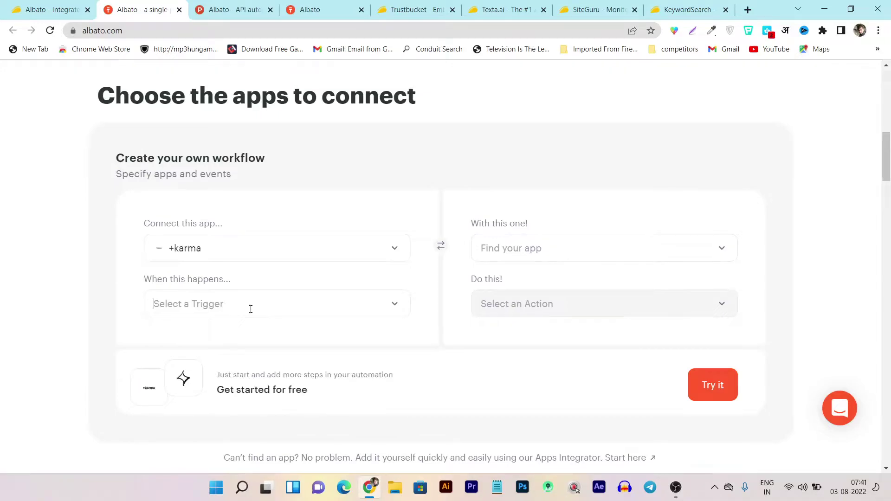
Switch the first app back to Facebook and list its trigger events
click(246, 248)
key(ctrl+a)
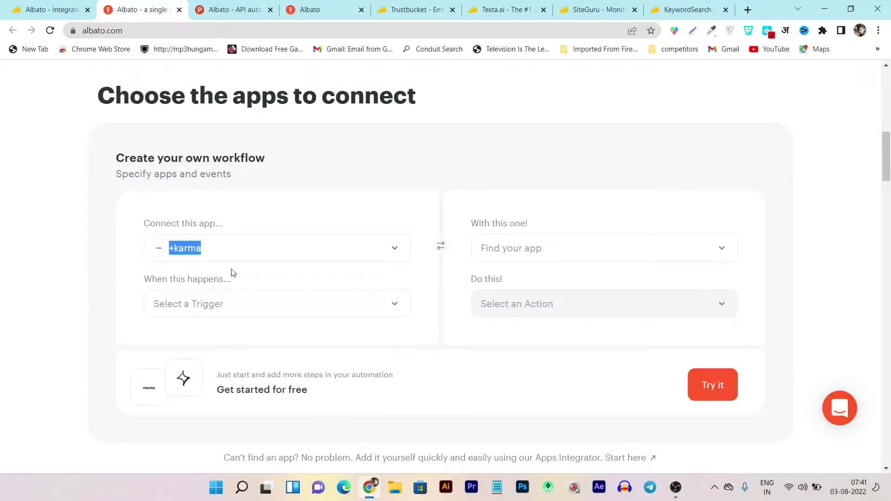
text(face)
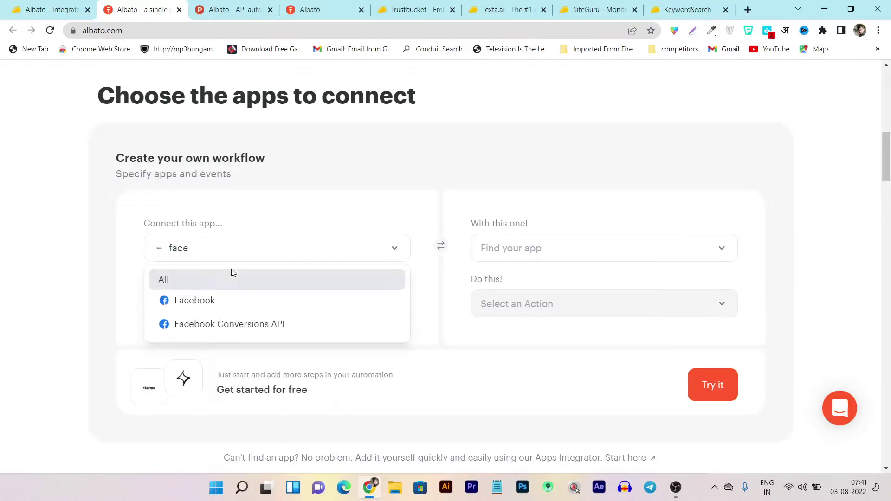
click(219, 299)
click(223, 307)
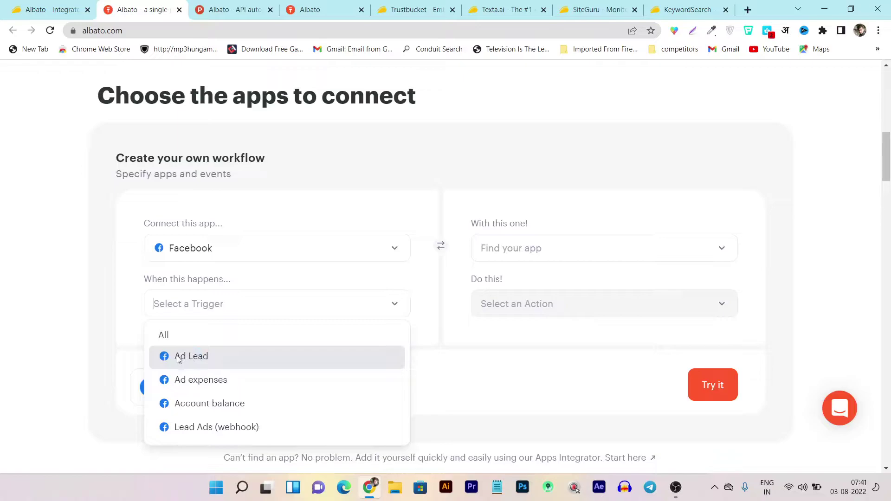
Choose Ad Lead as the Facebook trigger and search receiving apps for 'conver' and 'aweber'
click(202, 361)
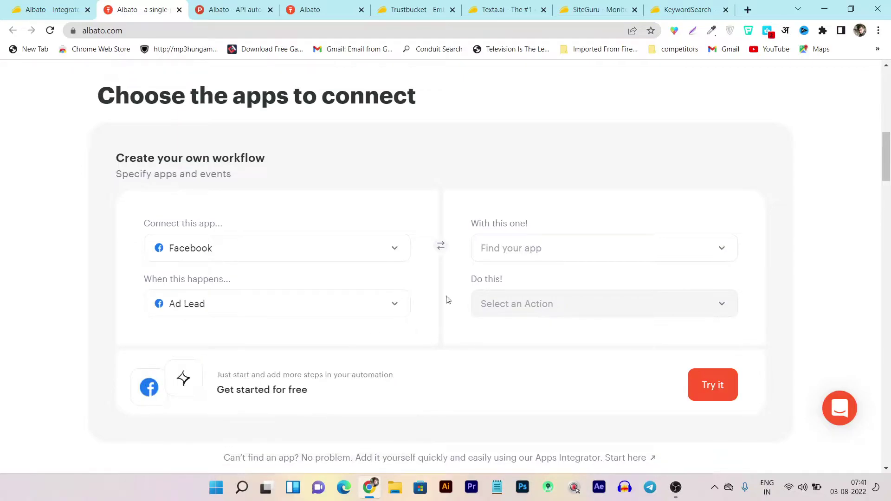
click(579, 243)
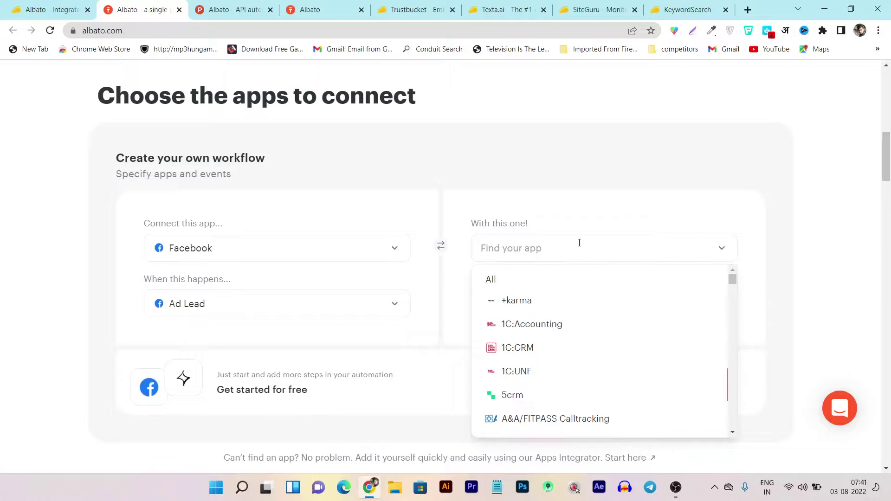
text(conver)
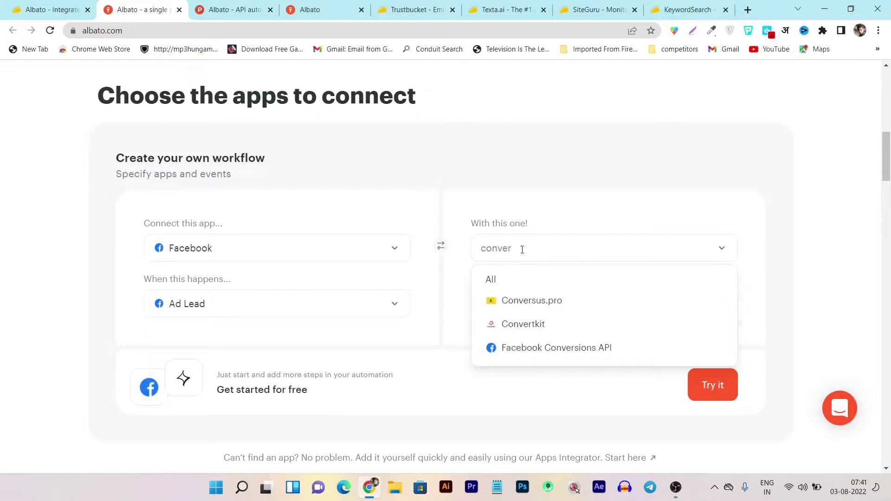
drag(522, 249, 480, 250)
text(aw)
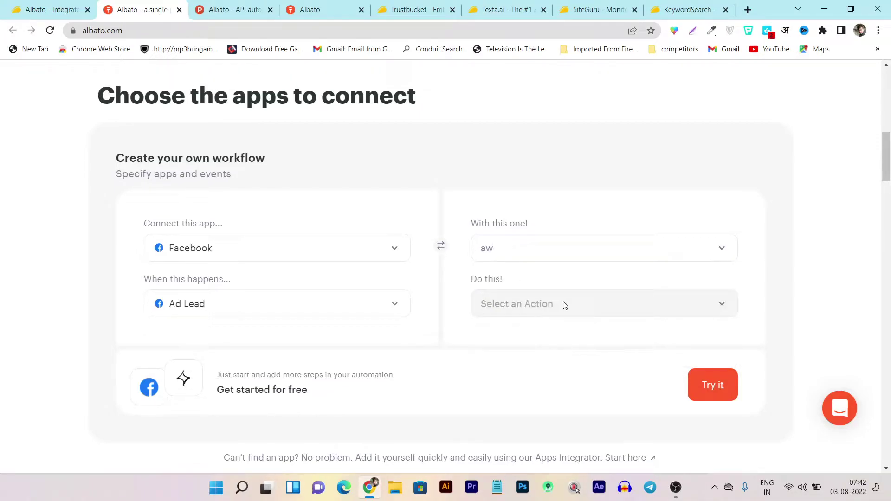
text(eber)
key(BackSpace)
key(BackSpace)
key(BackSpace)
key(BackSpace)
key(BackSpace)
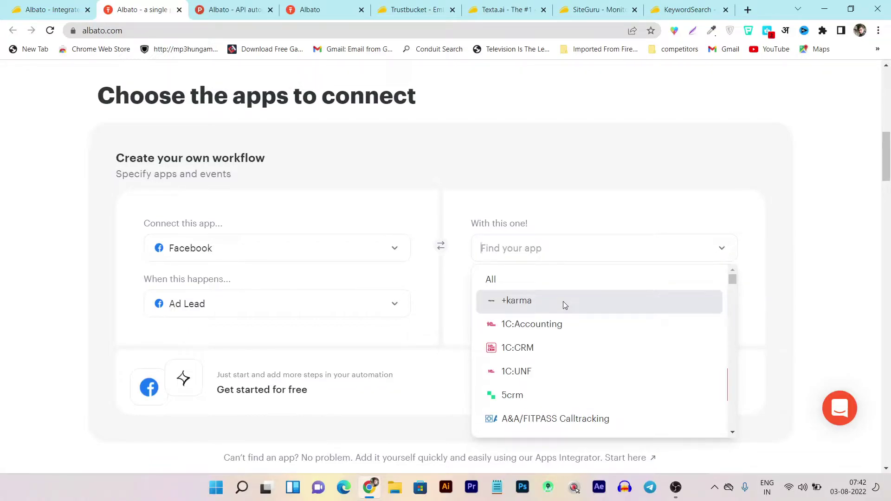
Try 'acumba' and 'get' searches, then pick SendFox from a 'sendfo' search as the receiving app
text(acumba)
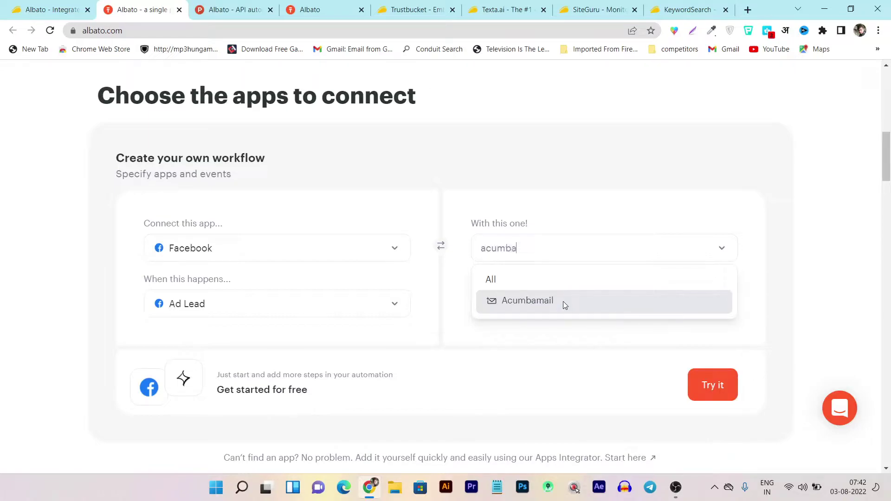
key(ctrl+a)
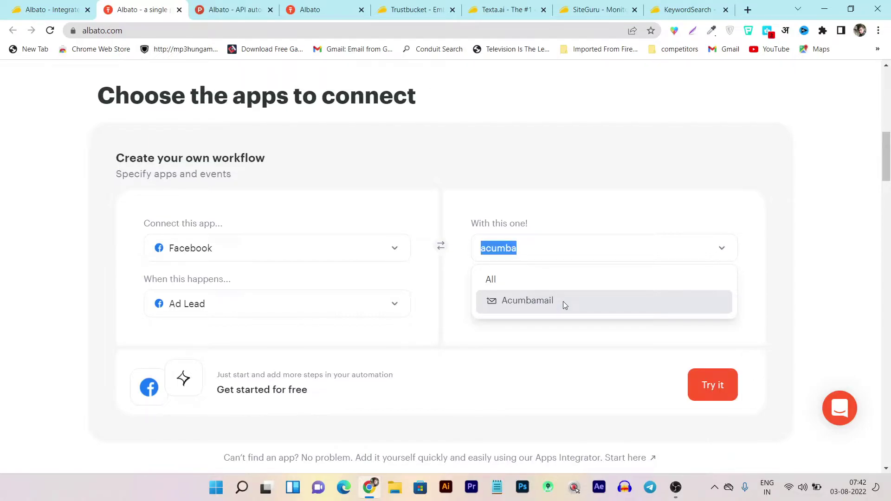
key(BackSpace)
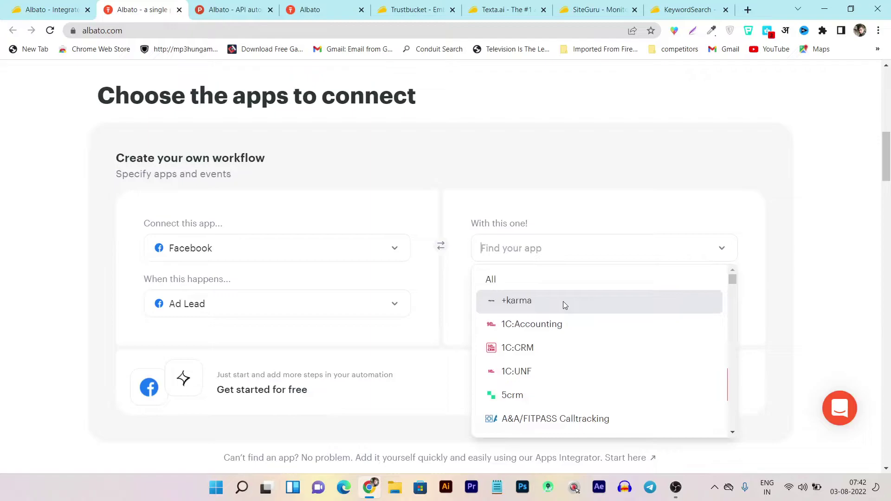
text(get)
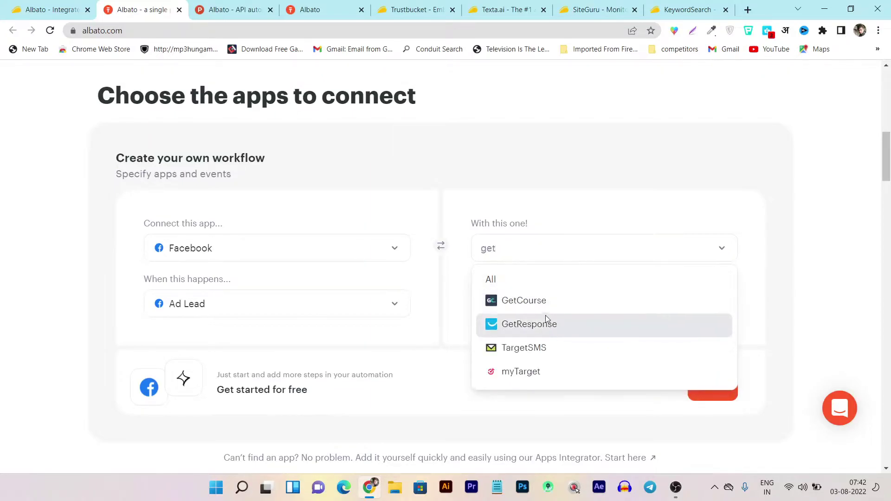
drag(505, 251, 468, 250)
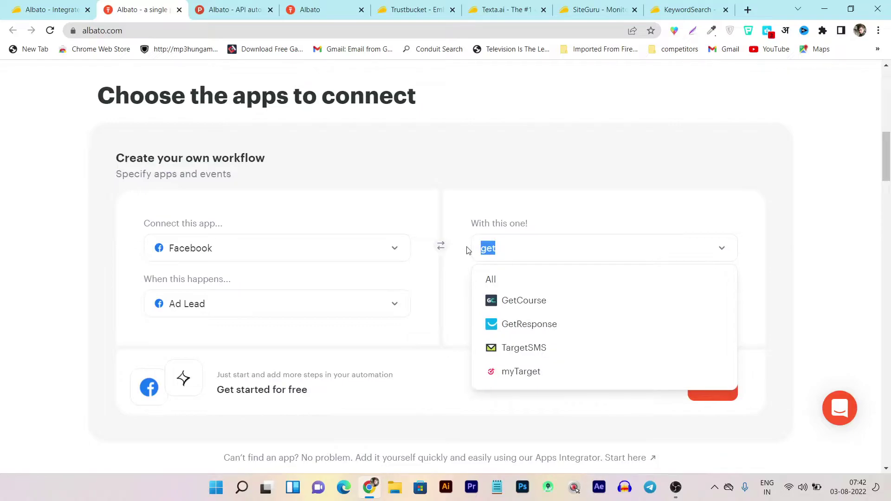
text(send)
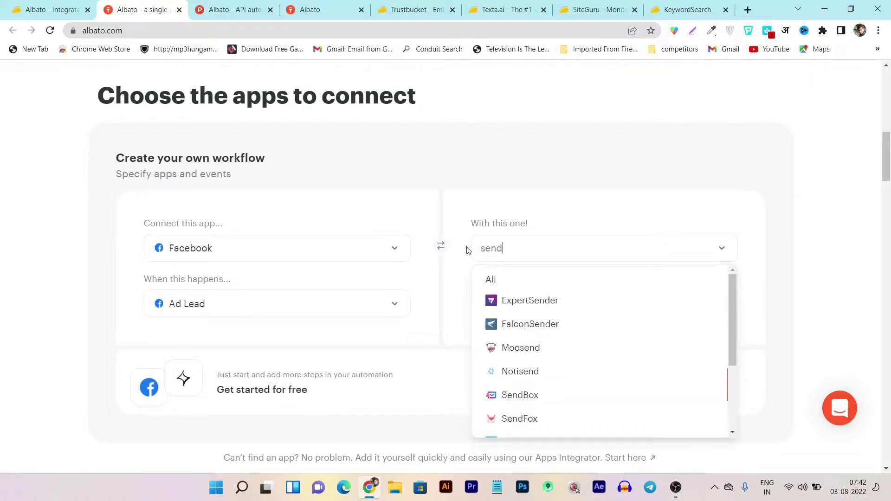
text(fox)
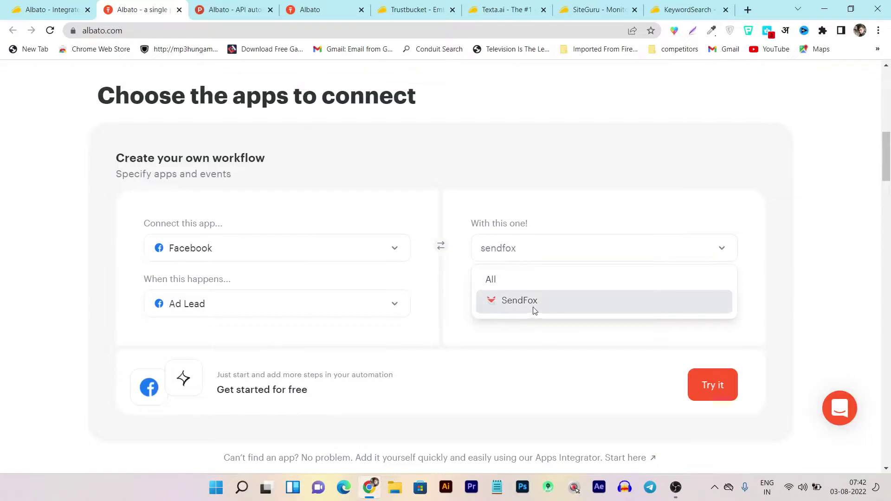
click(515, 302)
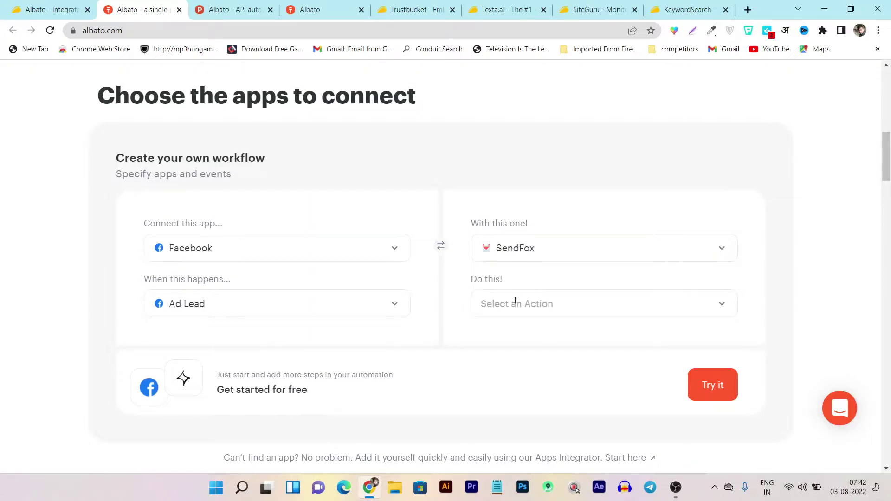
Set SendFox's action to Create contact in the 'Do this!' dropdown
click(544, 300)
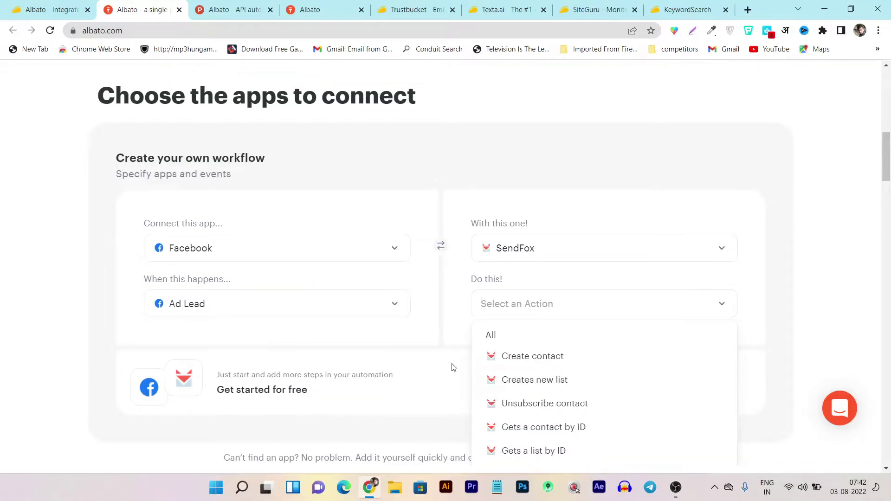
click(533, 357)
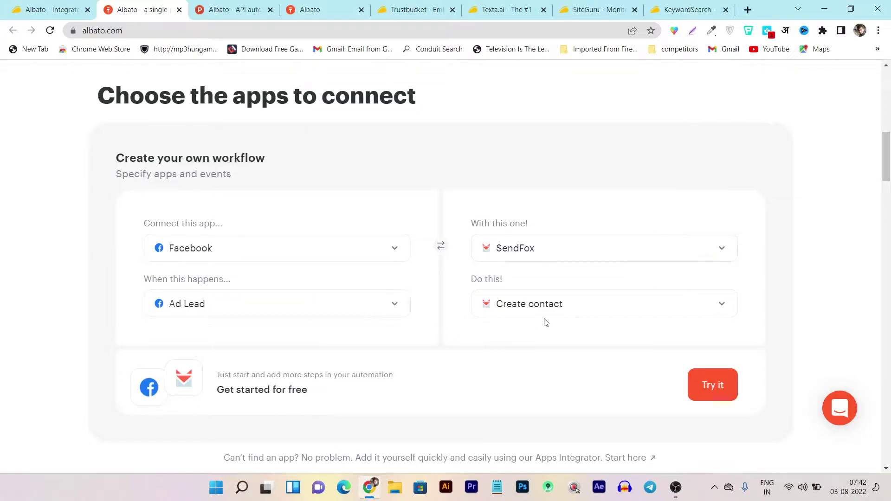
Scroll the albato.com homepage up to its header, glancing at the usage stats
scroll(441, 301, up, 1)
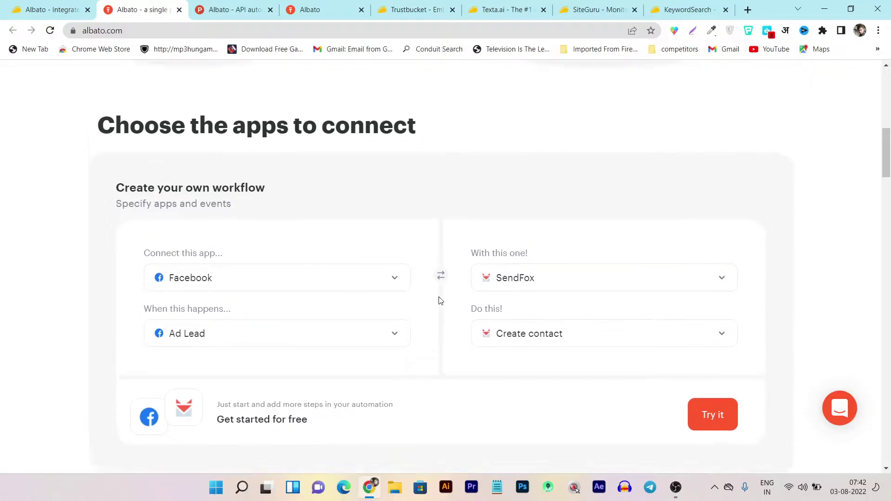
scroll(440, 301, up, 10)
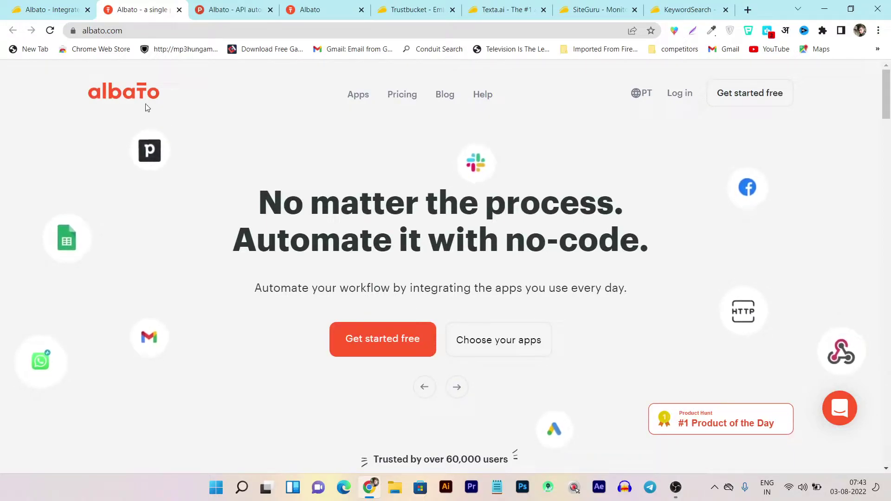
scroll(386, 244, down, 3)
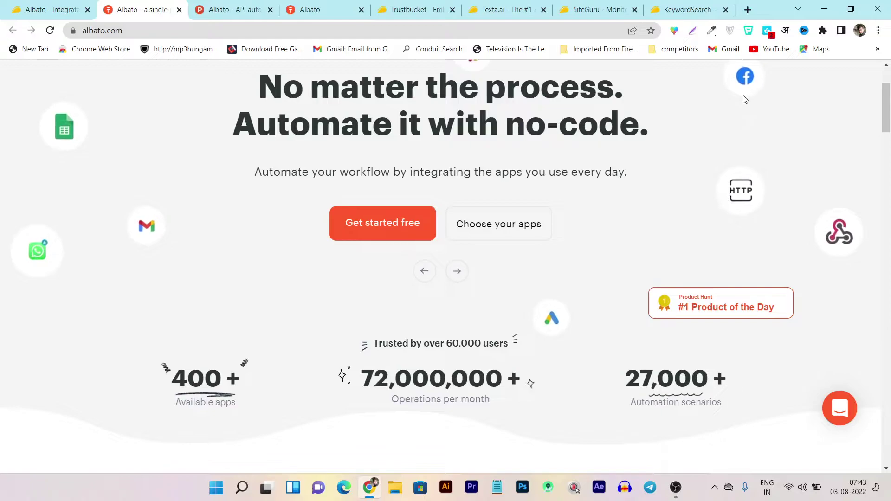
scroll(865, 308, up, 2)
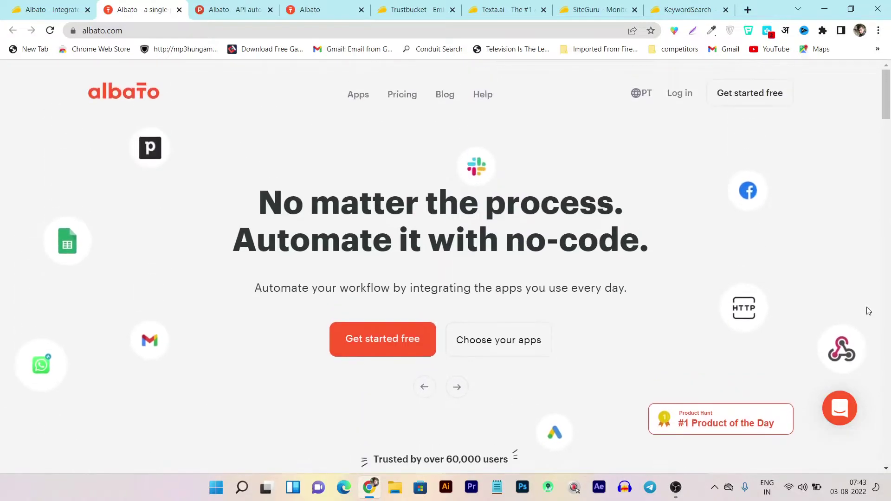
scroll(527, 322, down, 8)
scroll(507, 378, up, 9)
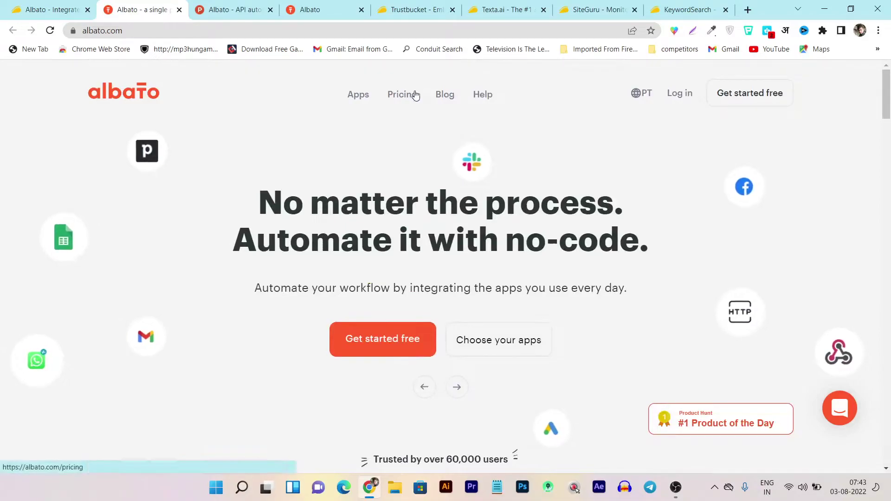
Browse the albato.com pricing plan comparison, then switch to the AppSumo Albato lifetime deal tab
click(411, 94)
scroll(247, 220, down, 3)
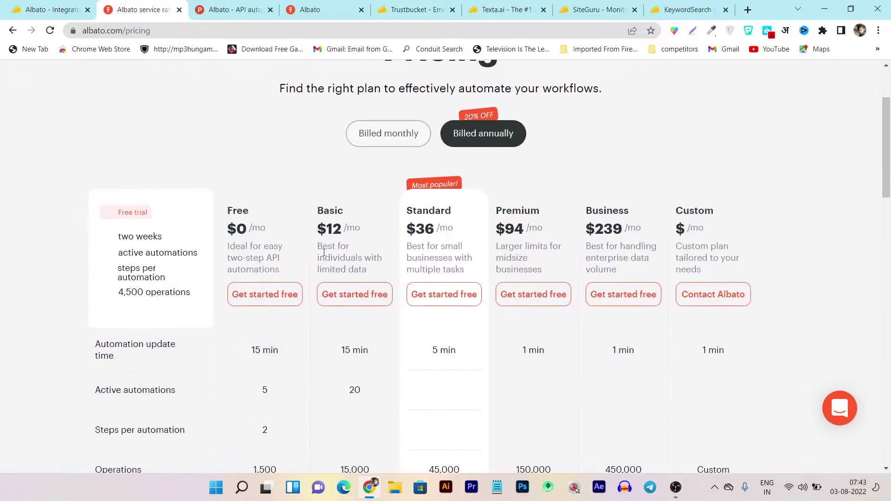
scroll(277, 259, down, 3)
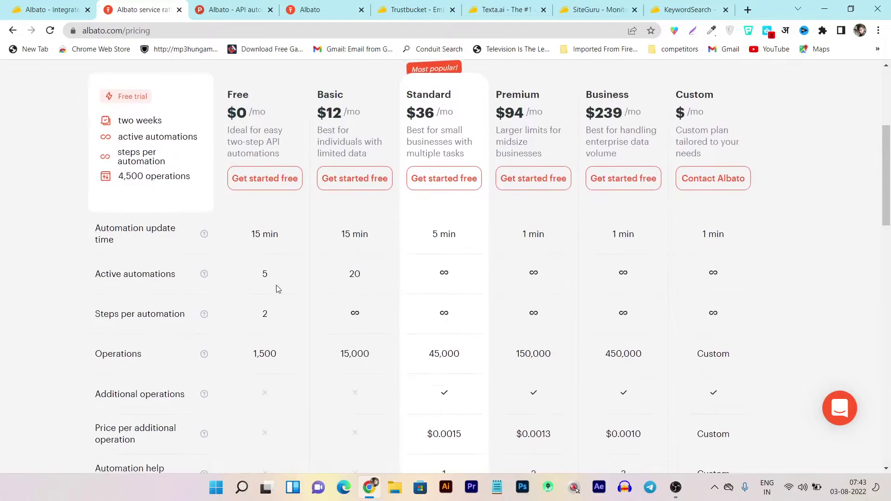
scroll(273, 320, down, 2)
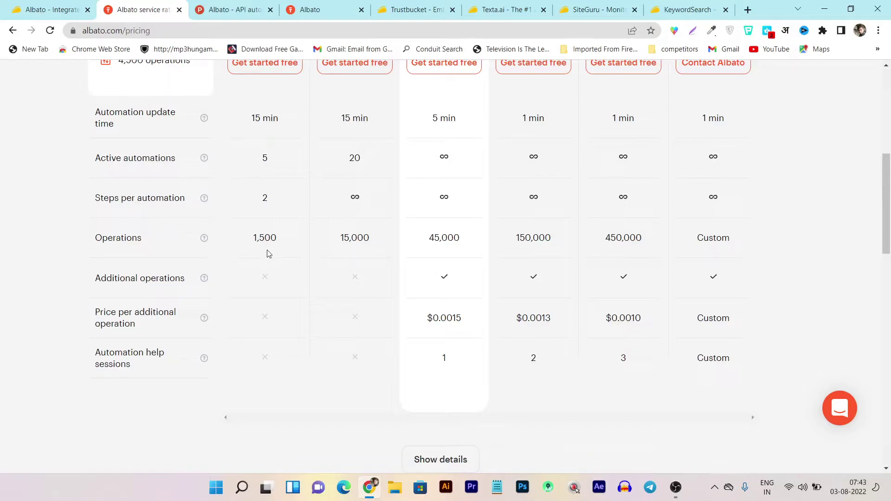
scroll(278, 255, up, 3)
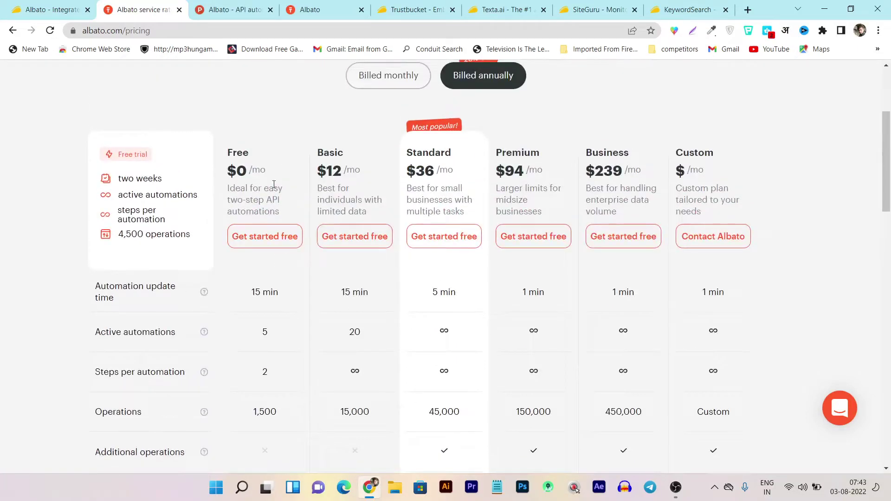
scroll(462, 196, up, 2)
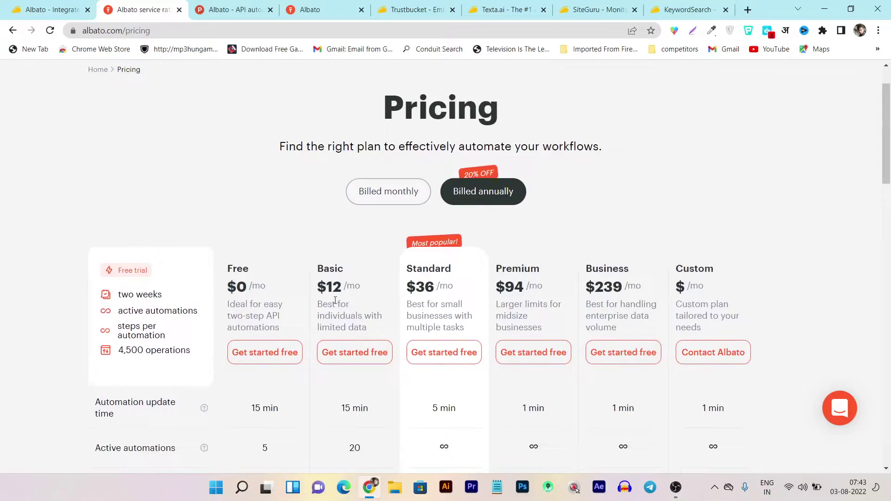
scroll(529, 304, down, 6)
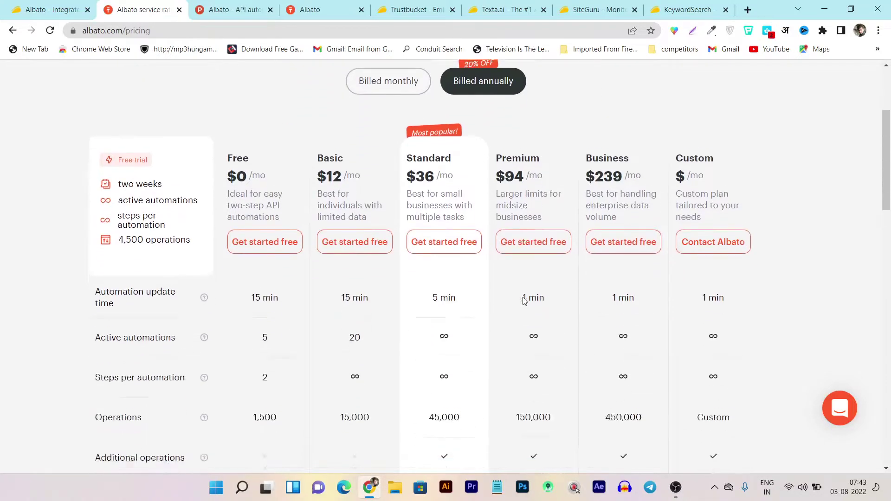
scroll(477, 290, up, 8)
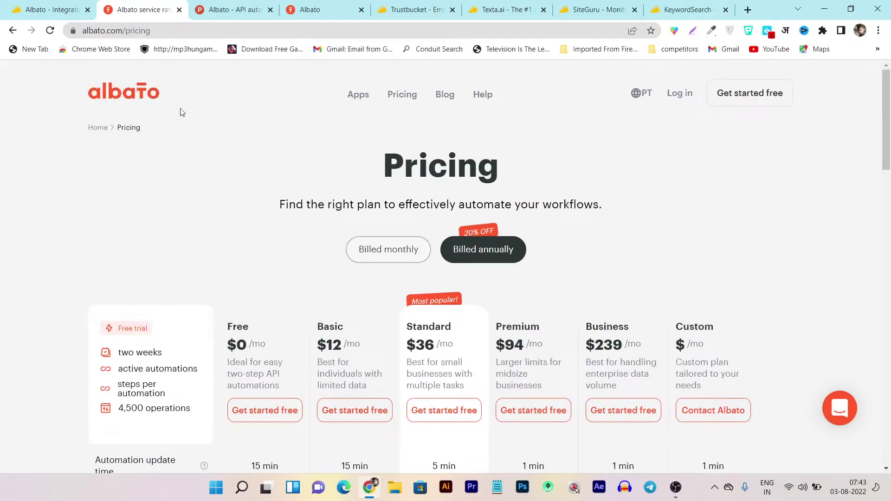
click(48, 9)
scroll(445, 261, up, 8)
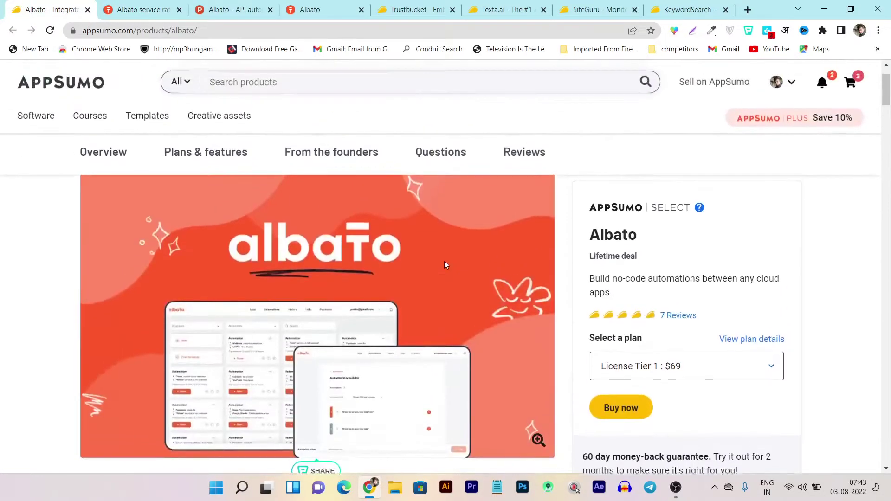
scroll(546, 292, down, 1)
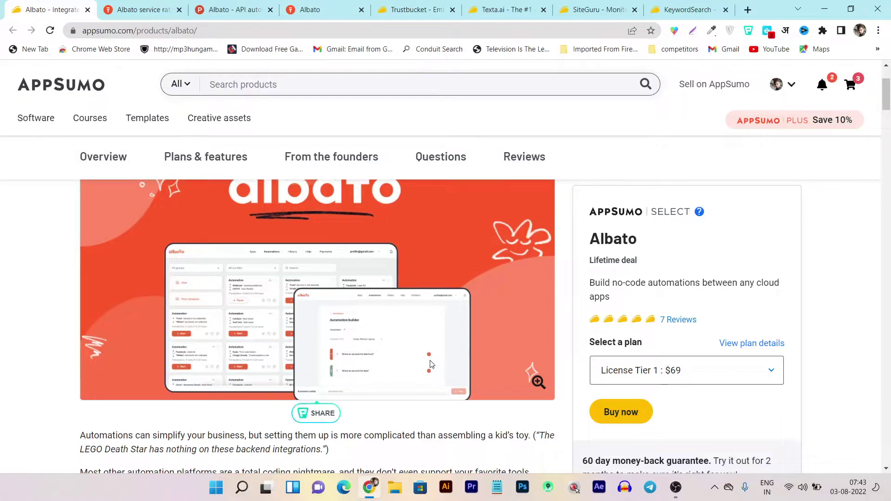
click(191, 164)
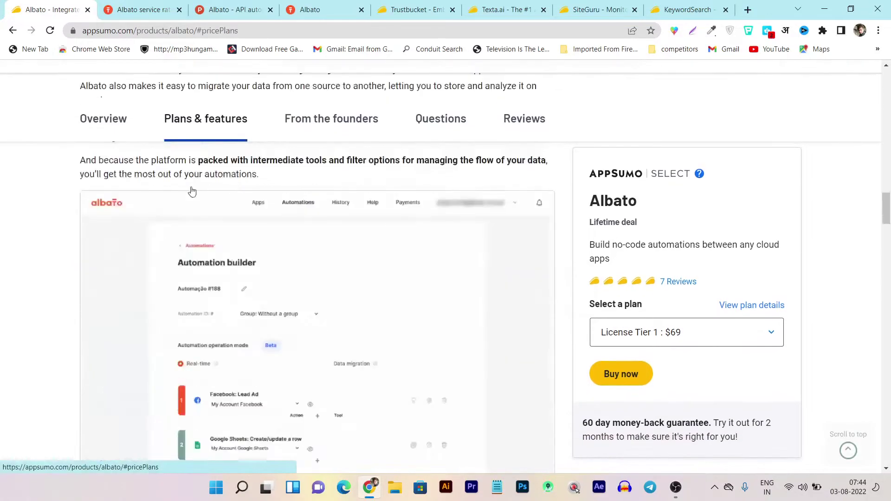
scroll(154, 335, down, 1)
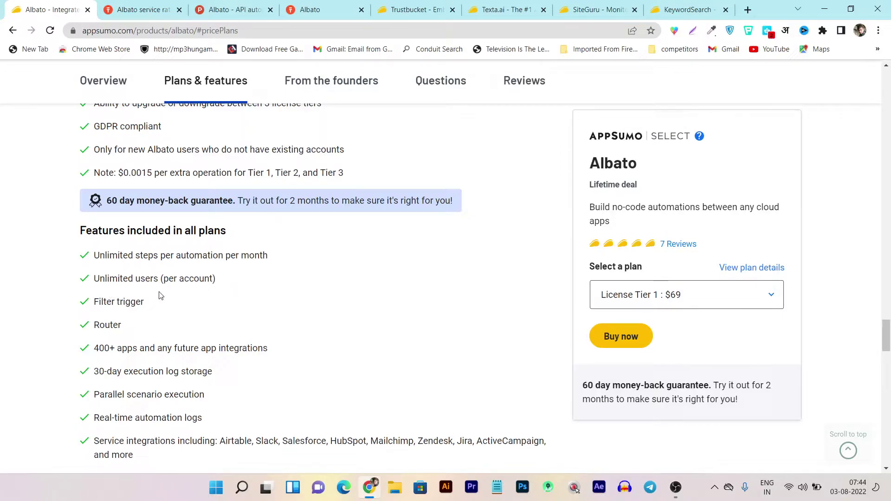
scroll(104, 320, down, 2)
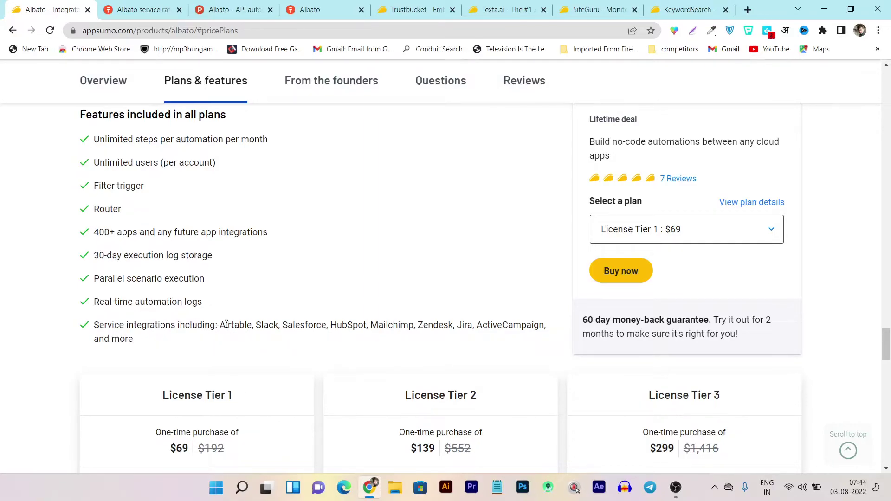
drag(220, 324, 218, 344)
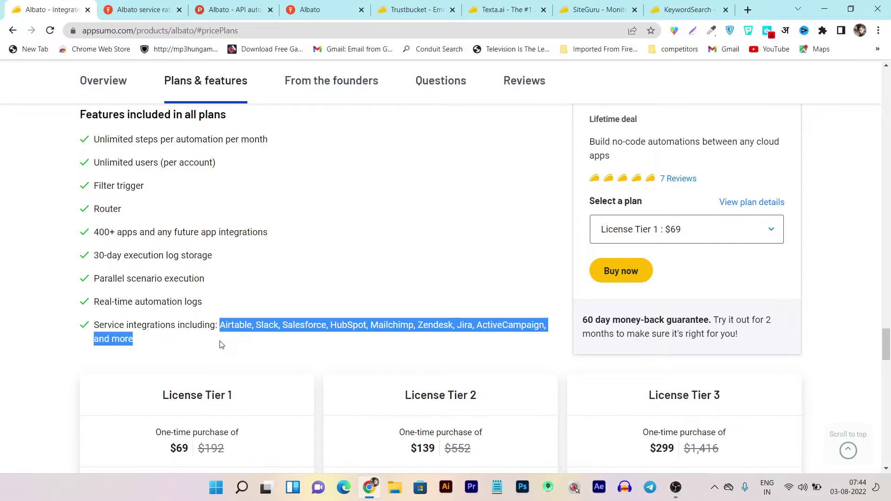
click(392, 342)
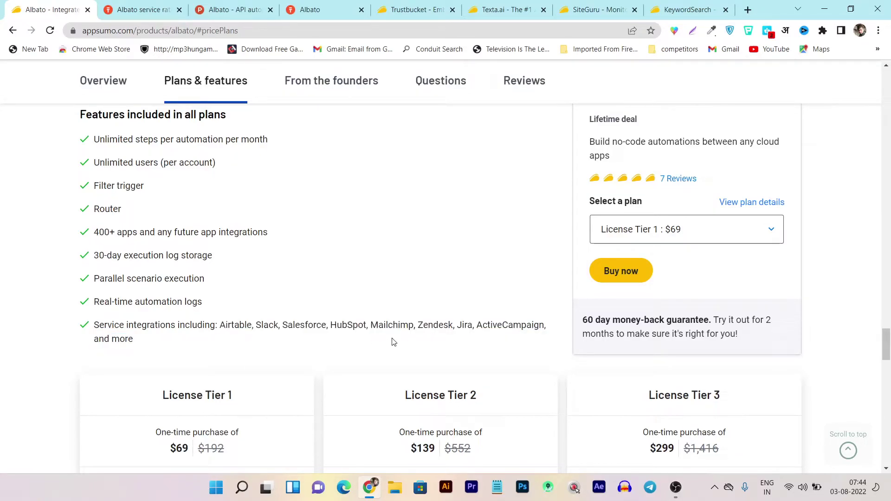
double_click(395, 327)
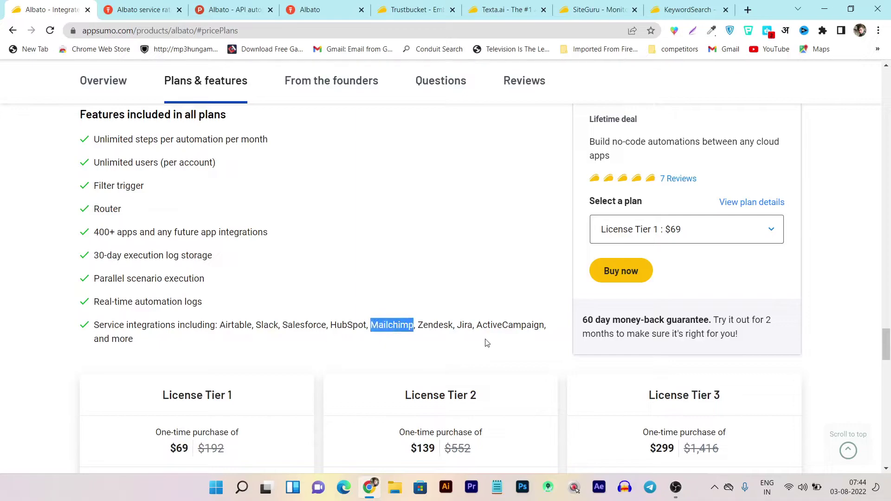
click(445, 333)
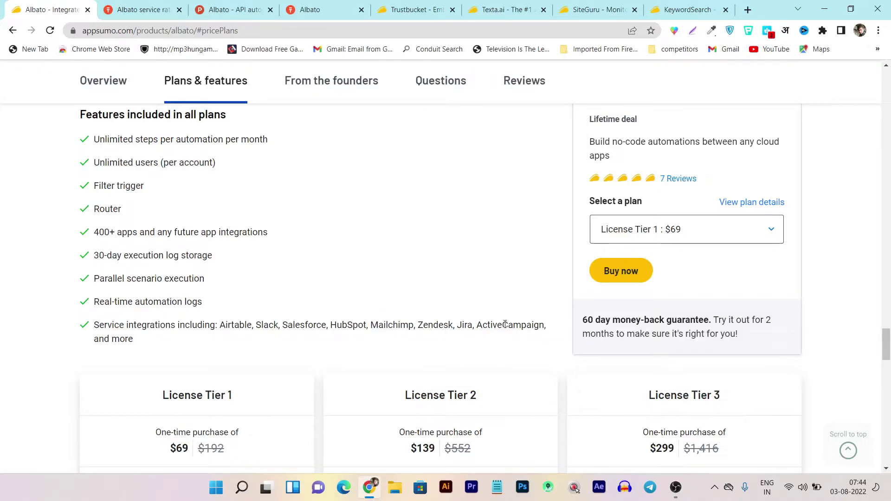
scroll(348, 348, down, 3)
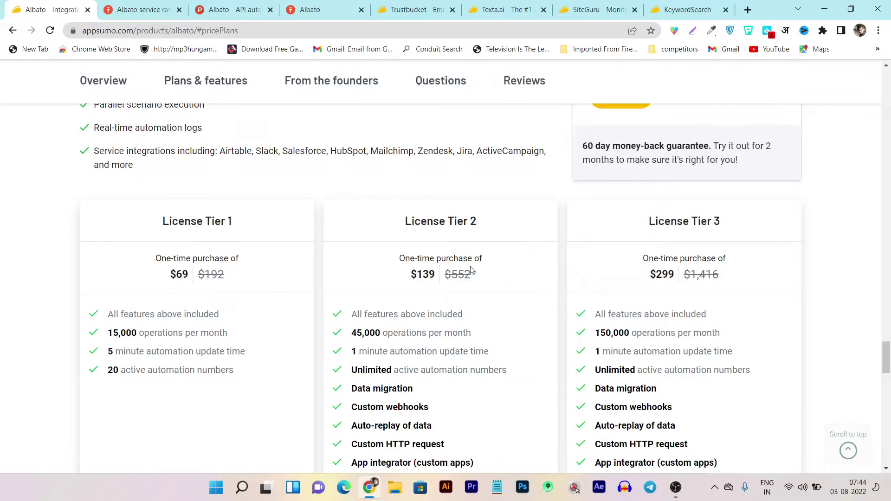
scroll(515, 285, down, 4)
scroll(743, 353, up, 5)
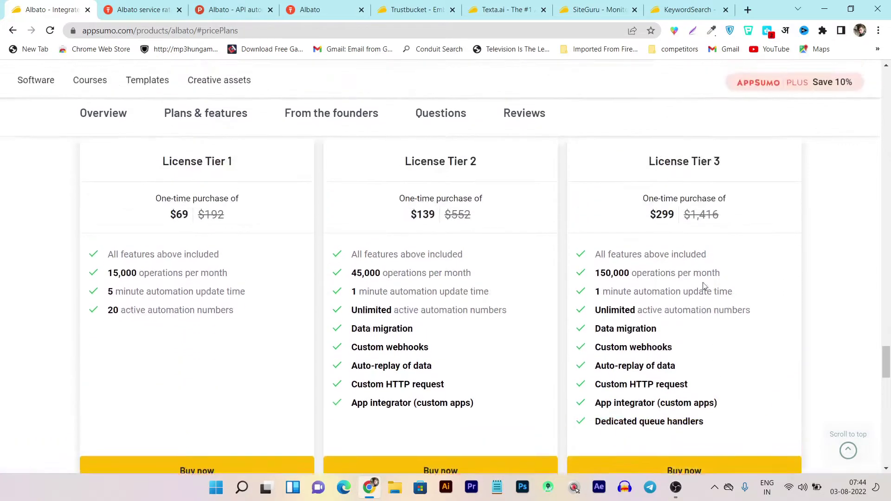
scroll(324, 360, up, 6)
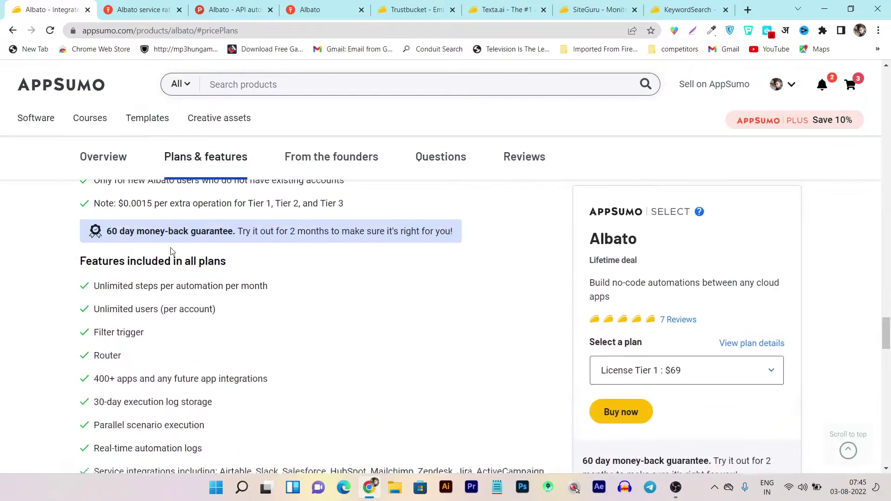
scroll(304, 331, down, 6)
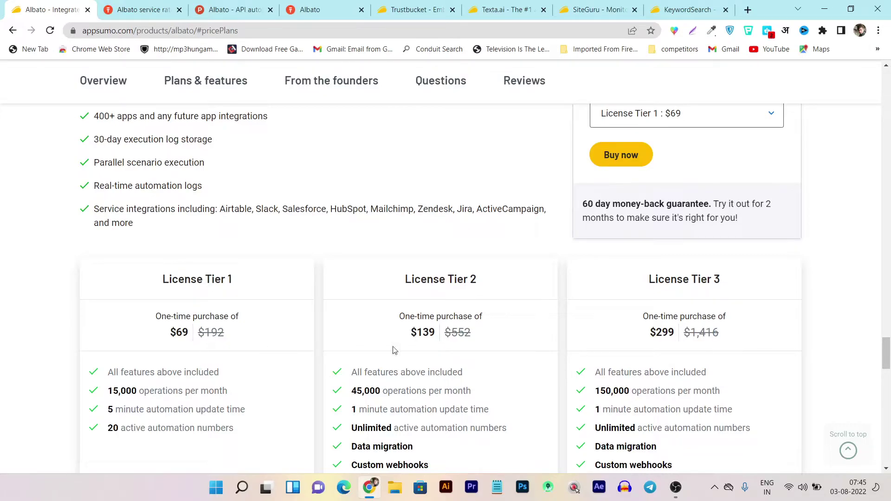
scroll(456, 344, down, 1)
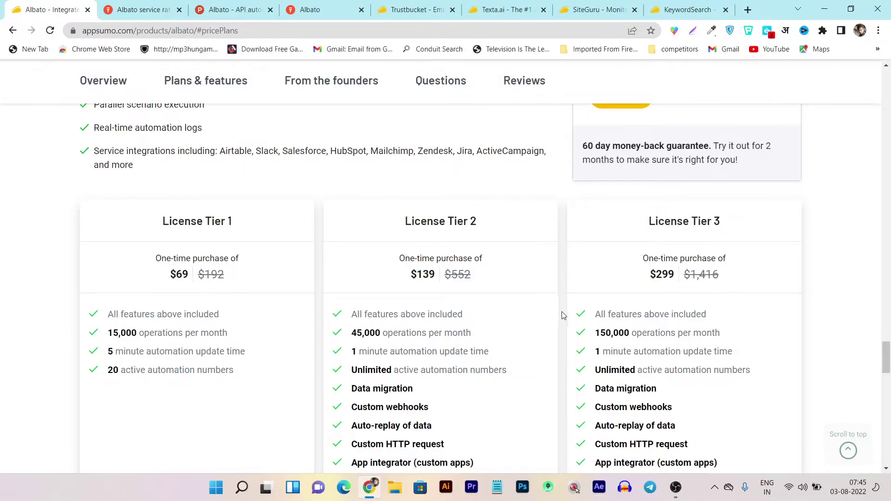
scroll(548, 320, up, 15)
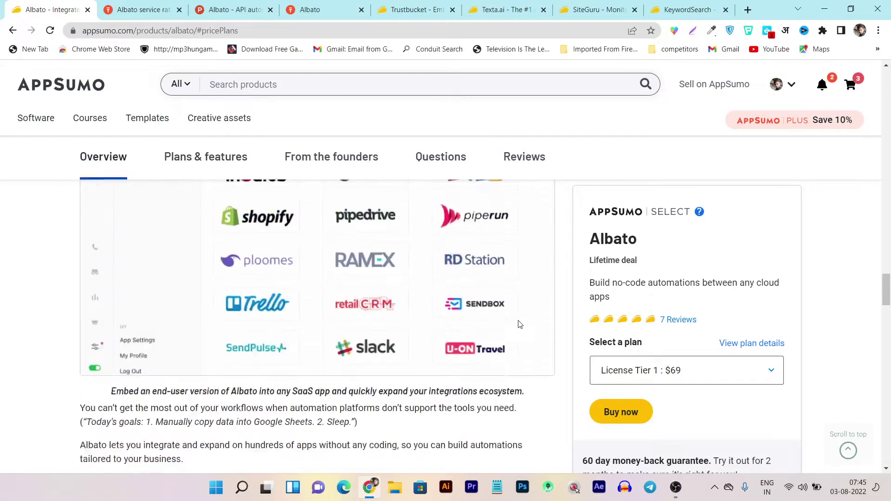
scroll(520, 324, up, 10)
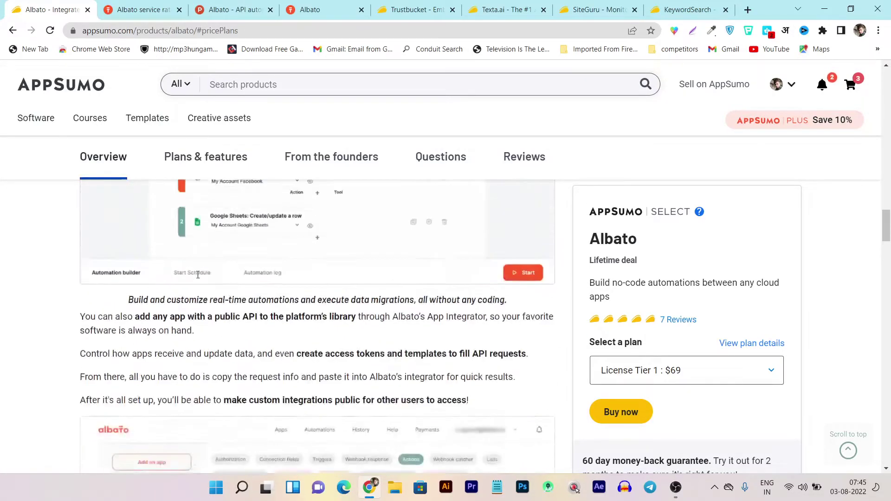
scroll(198, 275, up, 10)
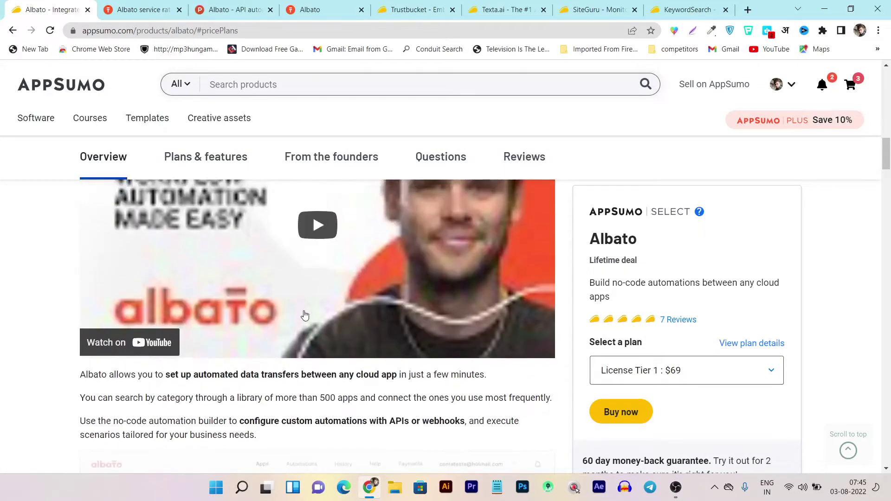
scroll(304, 316, up, 15)
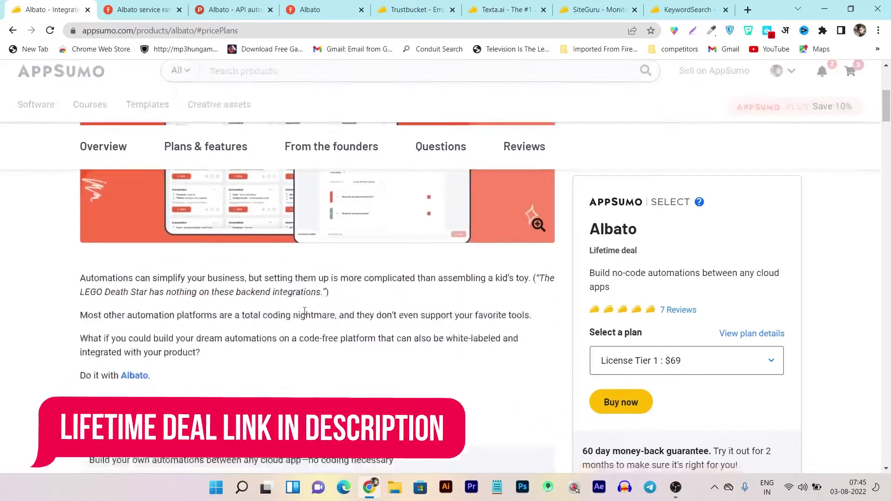
scroll(305, 311, down, 2)
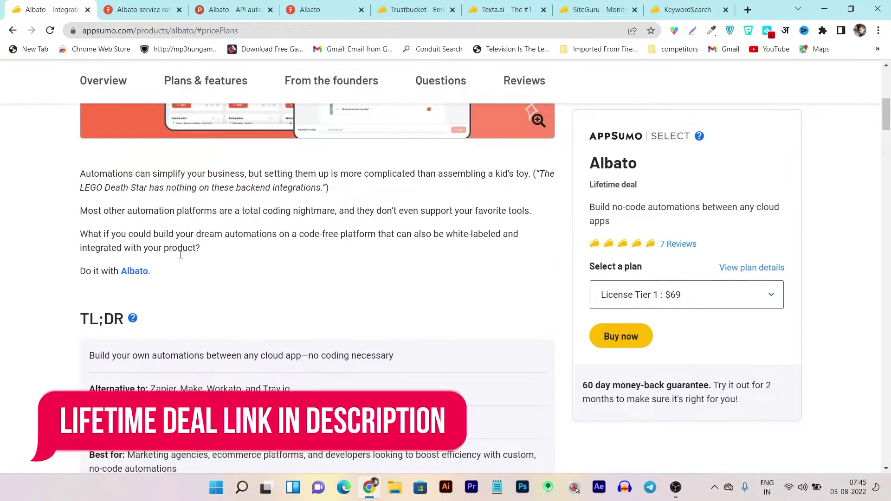
scroll(347, 188, up, 8)
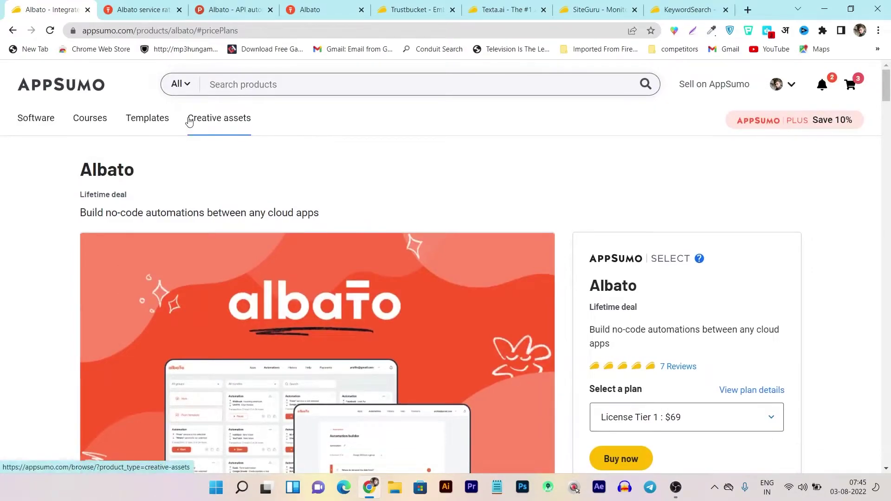
Return to the albato.com homepage and close the Product Hunt tab about Albato
click(139, 10)
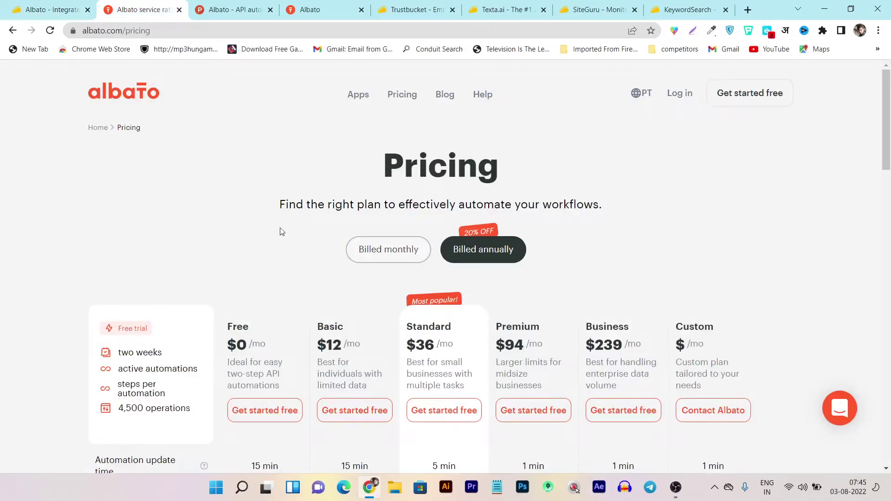
click(123, 91)
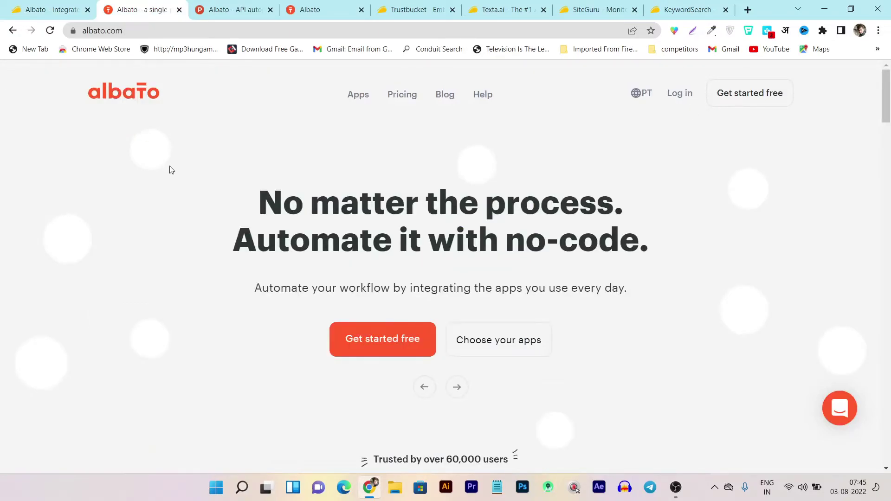
scroll(319, 257, down, 3)
scroll(318, 259, down, 6)
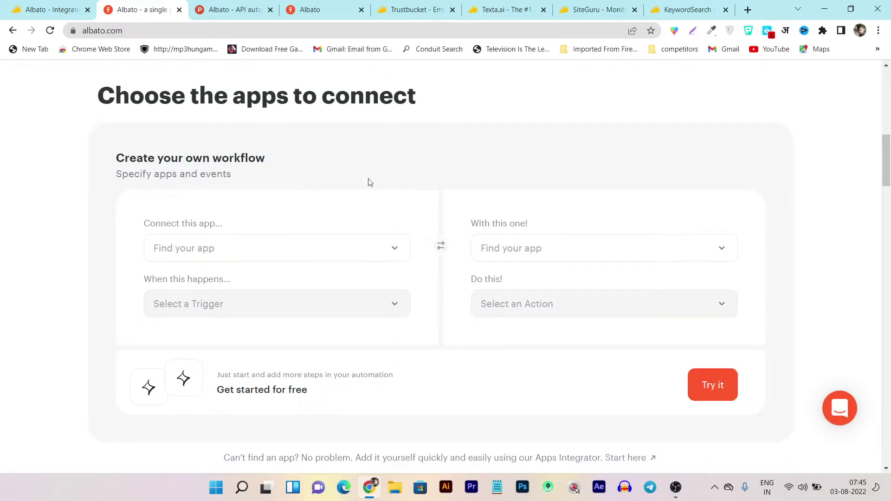
scroll(362, 339, up, 5)
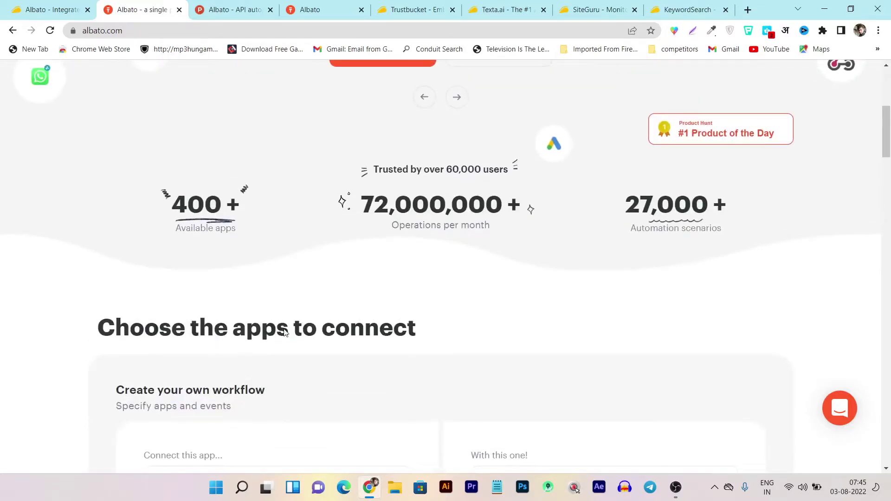
scroll(495, 326, up, 2)
scroll(475, 268, up, 2)
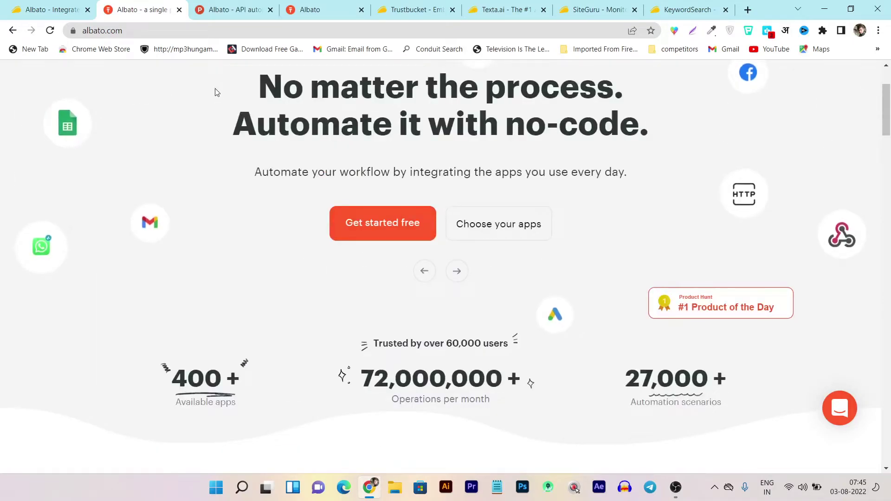
click(223, 5)
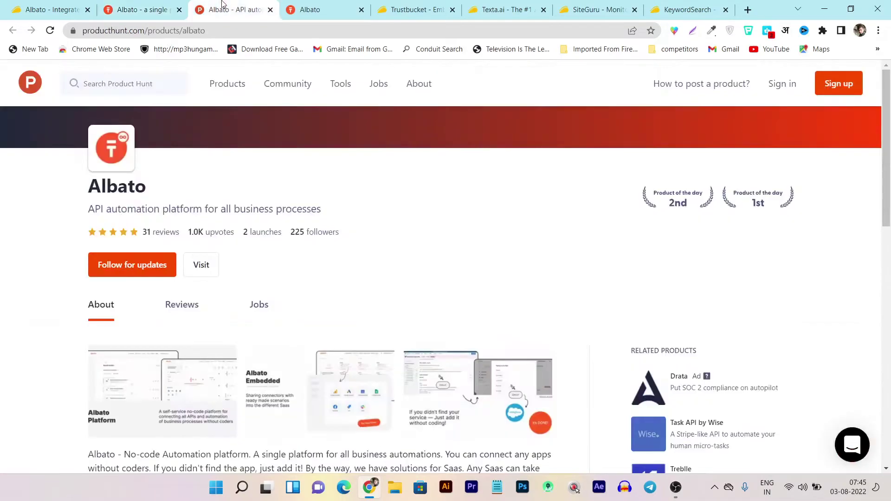
click(270, 9)
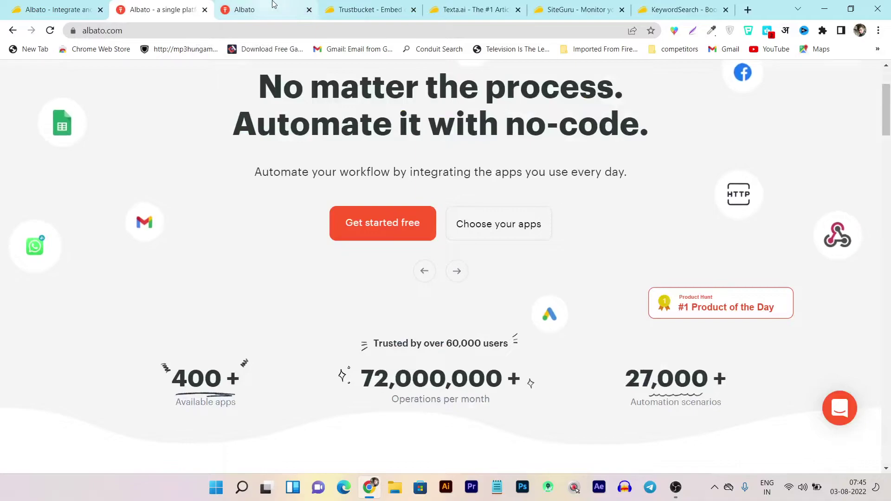
Show the Albato Automations dashboard and check the All automations status filter list
click(272, 8)
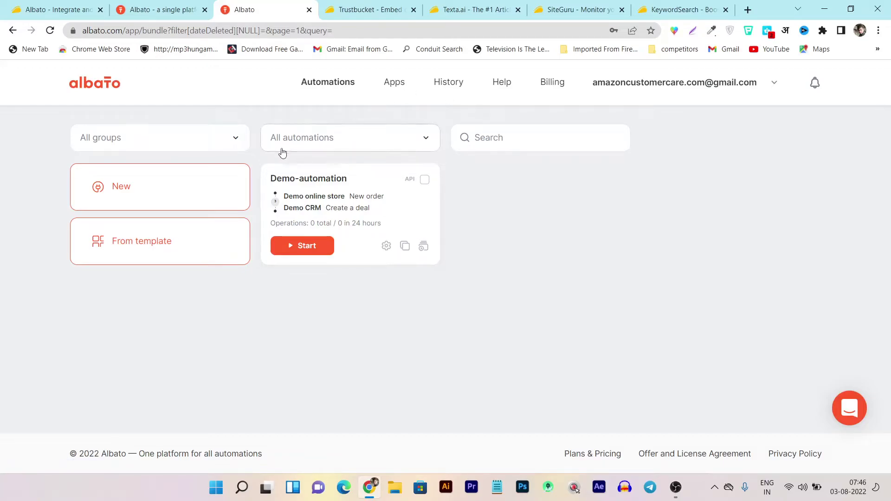
click(342, 139)
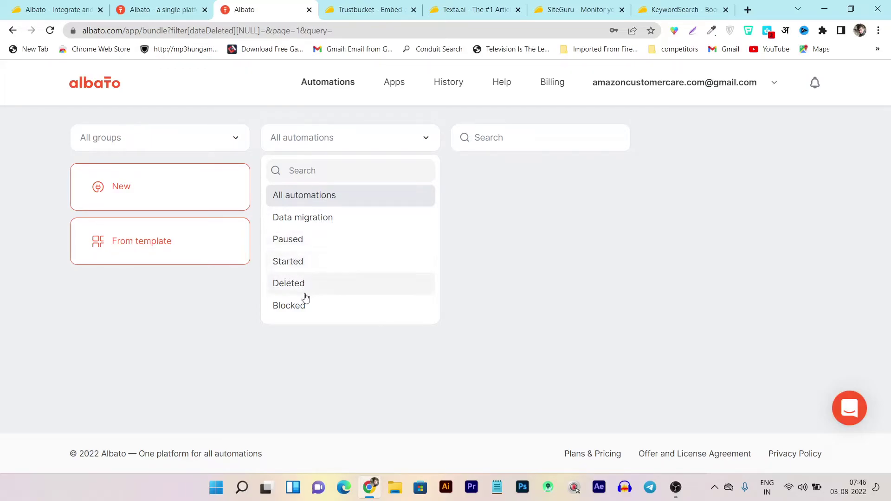
click(628, 250)
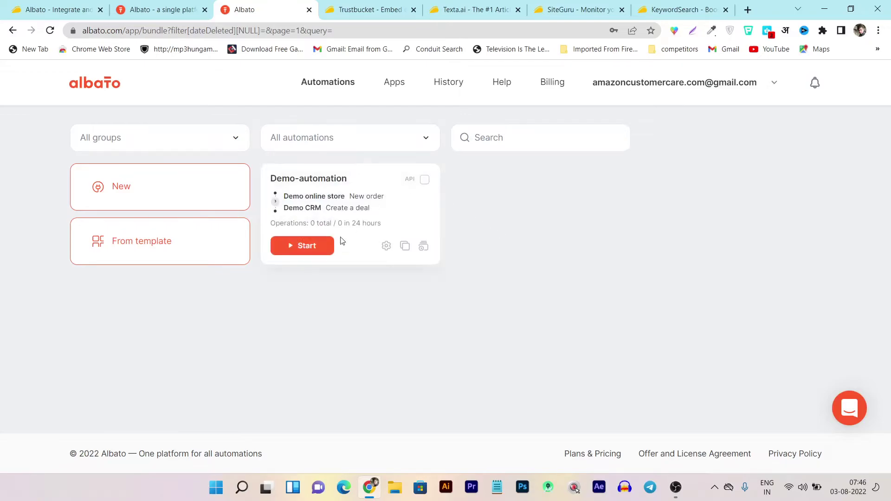
Start a new automation with Facebook and its Lead Ad trigger as the sending step
click(142, 188)
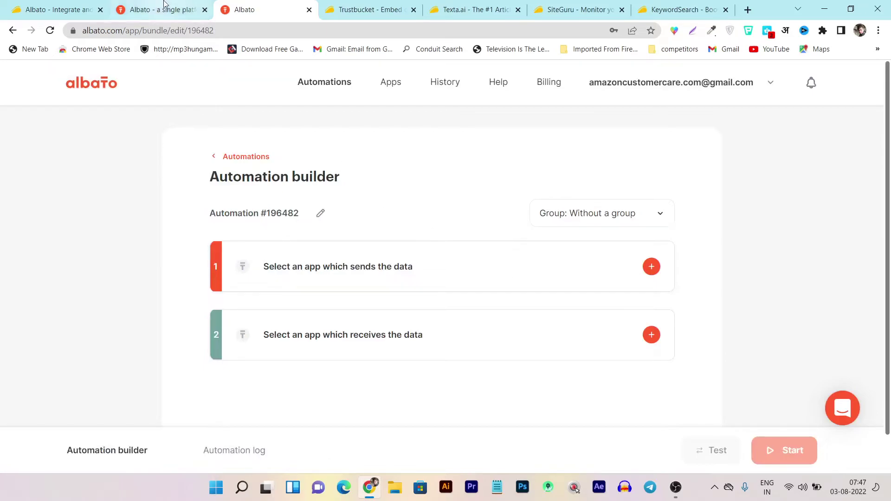
click(650, 267)
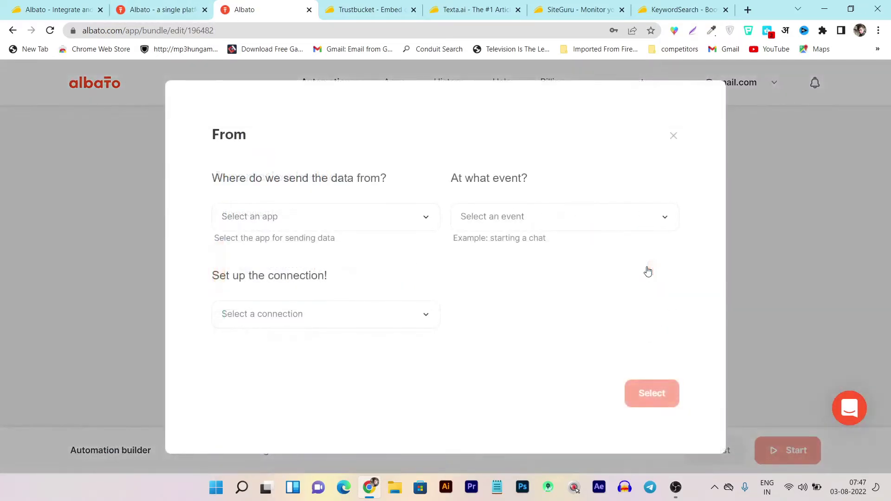
click(288, 219)
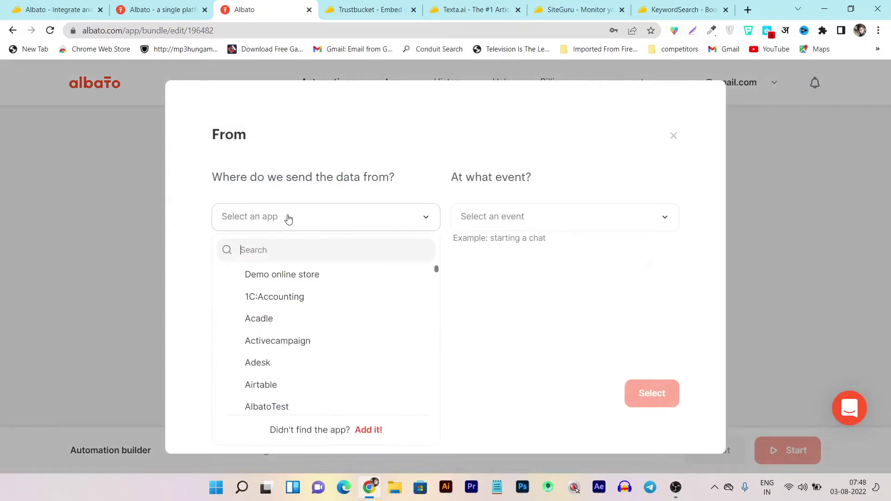
click(523, 318)
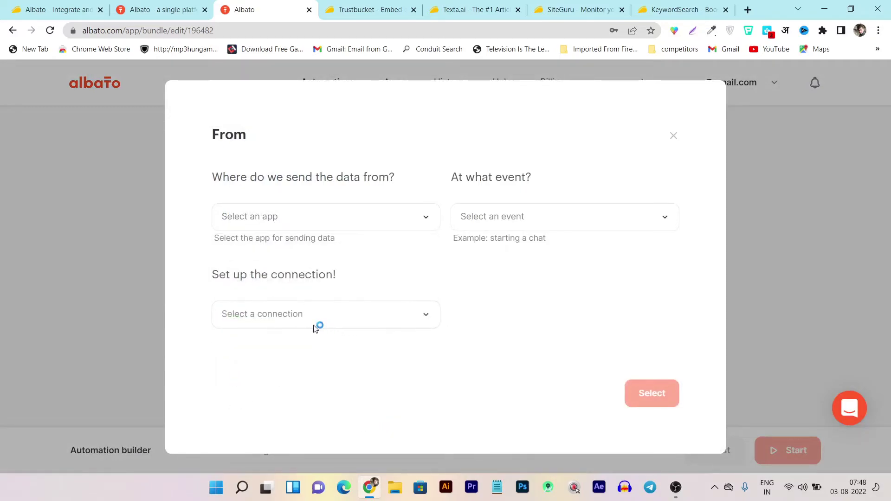
click(277, 227)
text(face)
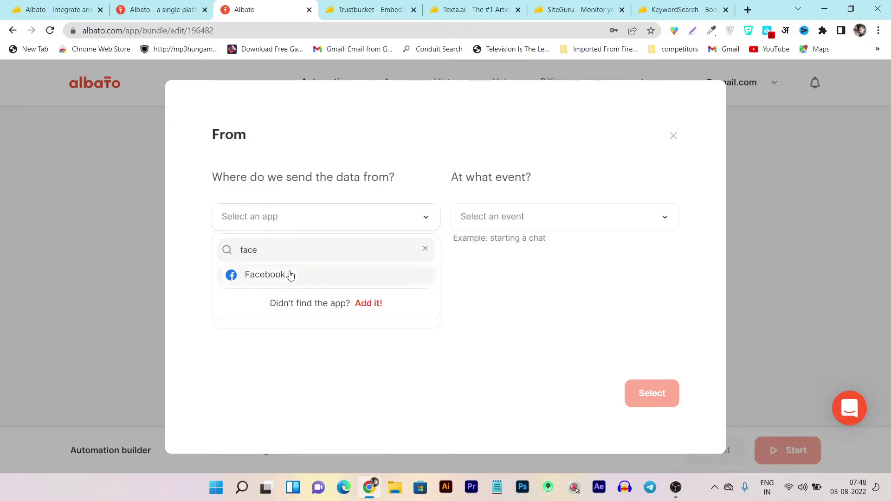
click(288, 274)
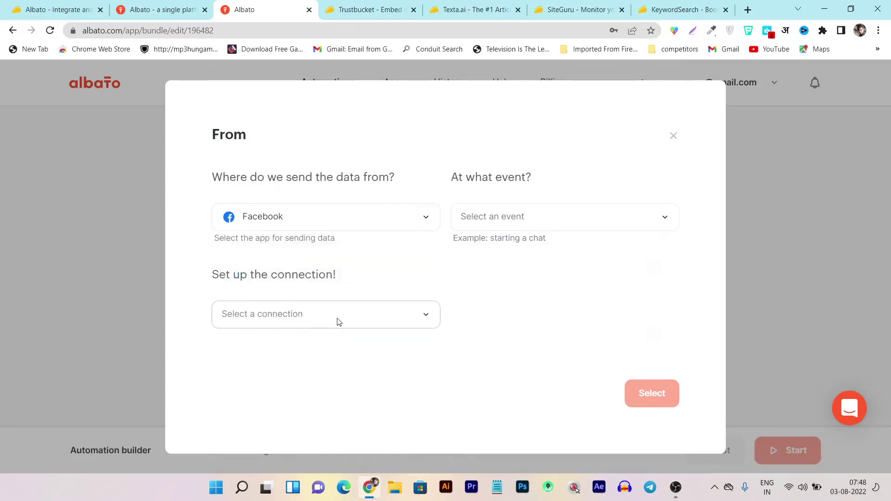
click(554, 225)
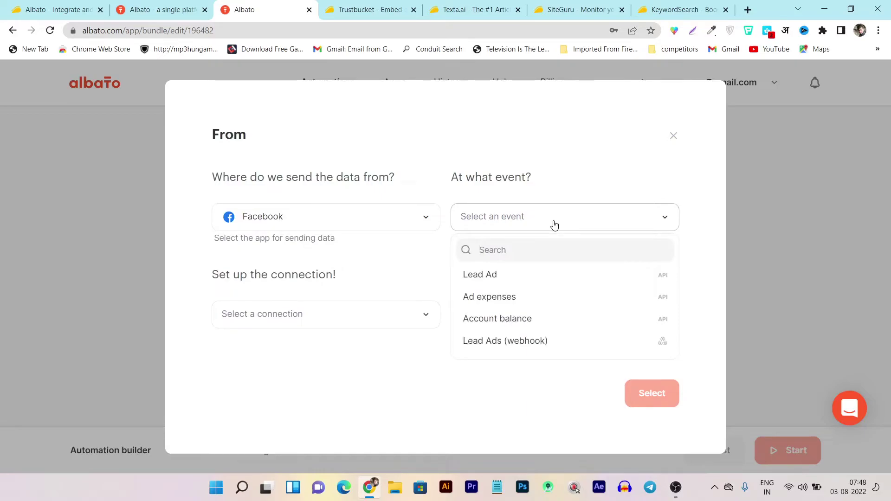
click(488, 277)
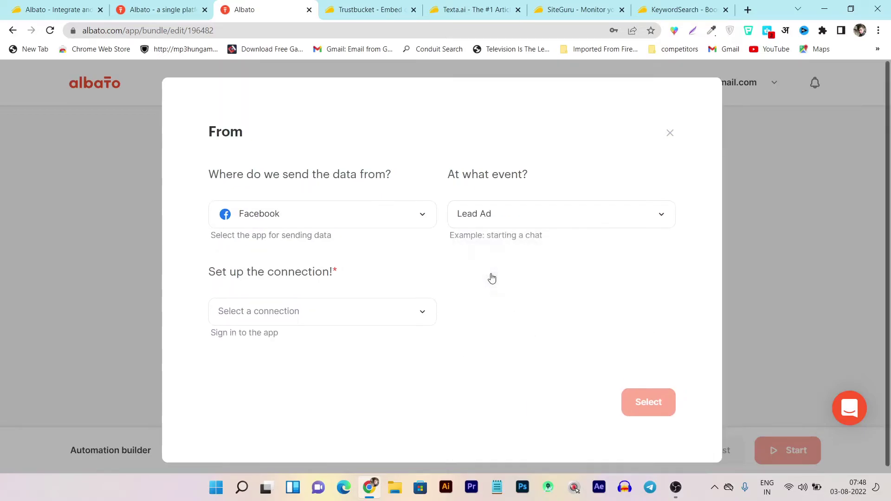
Begin adding a new Facebook connection, then close its setup without saving
click(312, 317)
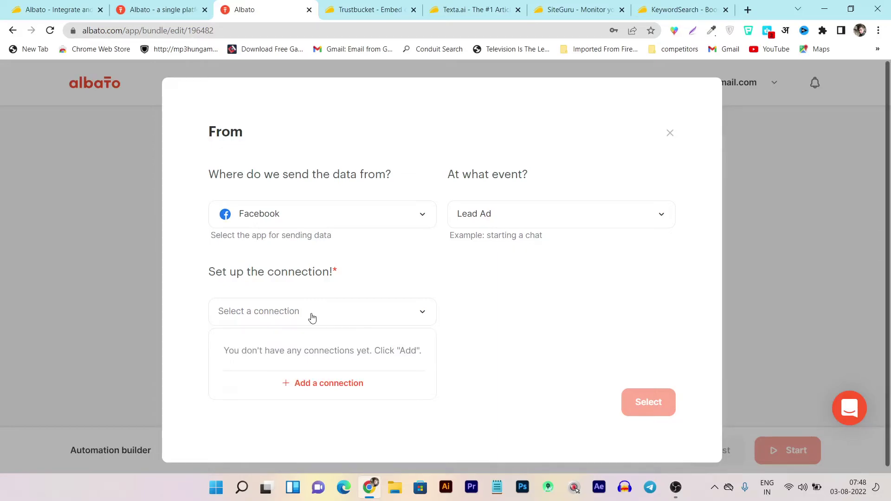
click(310, 317)
click(304, 321)
click(328, 386)
click(267, 266)
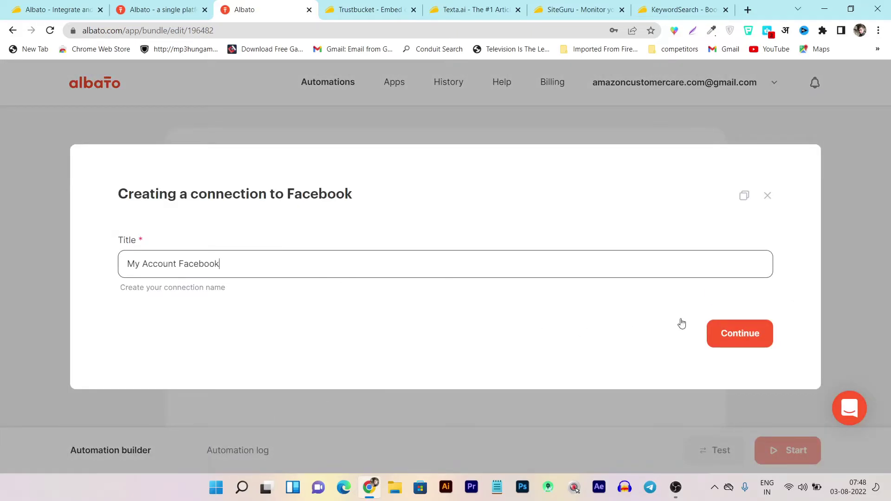
click(768, 196)
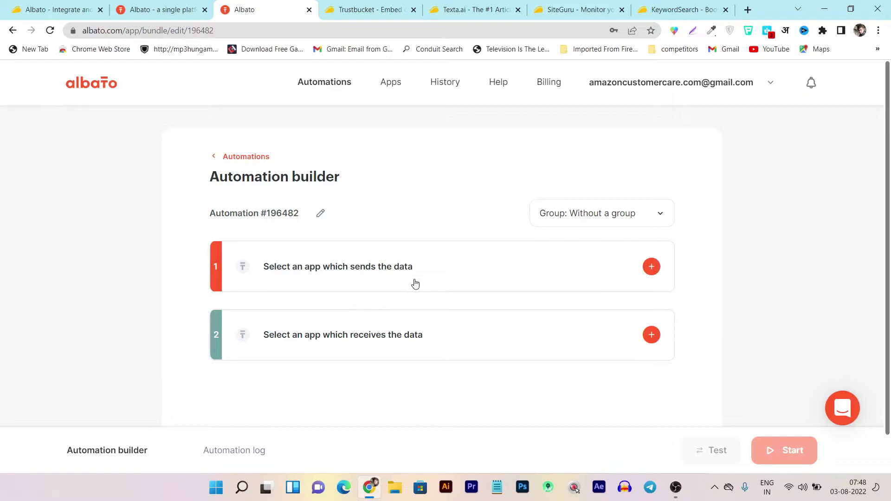
Go back to the Automations list via the albato logo, then open and close the support chat
scroll(420, 316, down, 1)
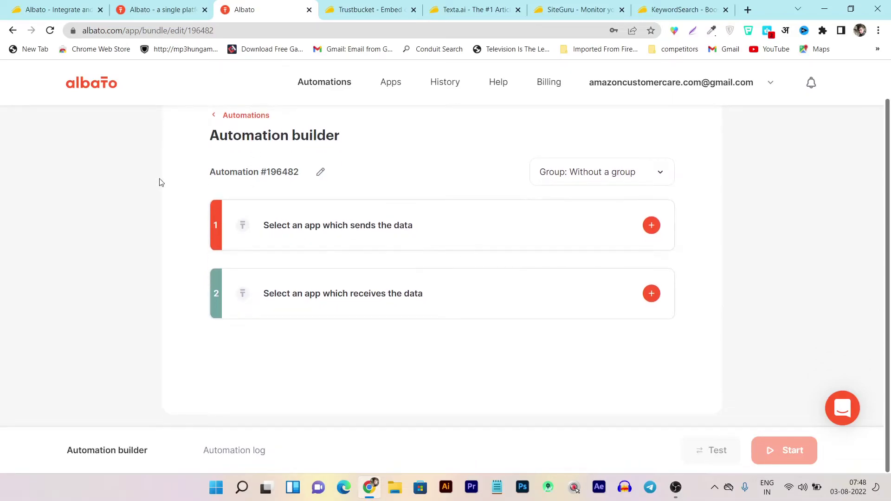
scroll(158, 176, up, 1)
click(96, 88)
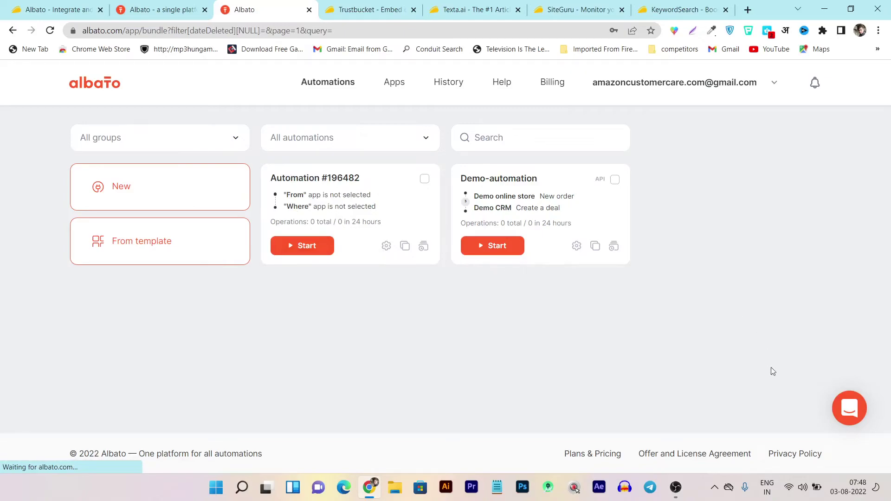
click(857, 417)
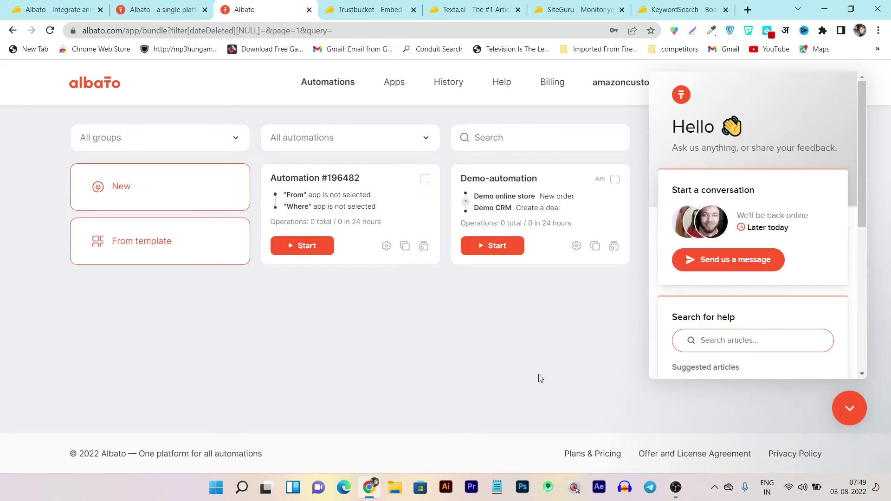
click(848, 408)
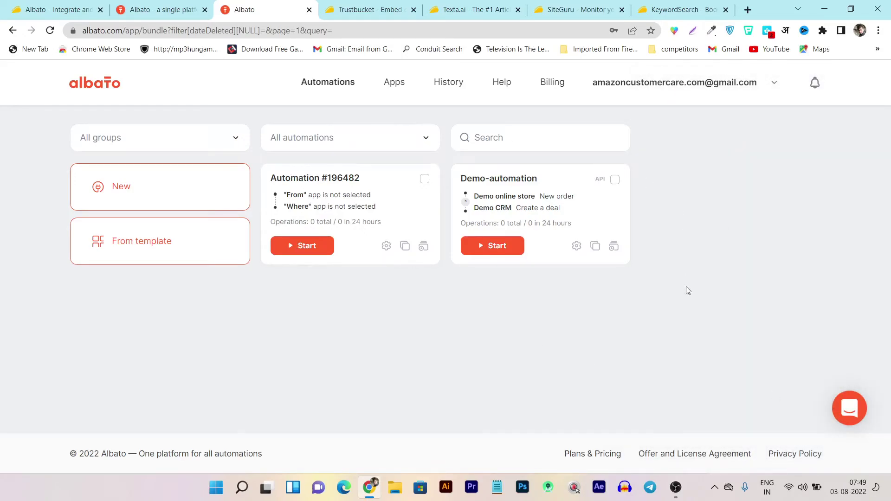
click(398, 89)
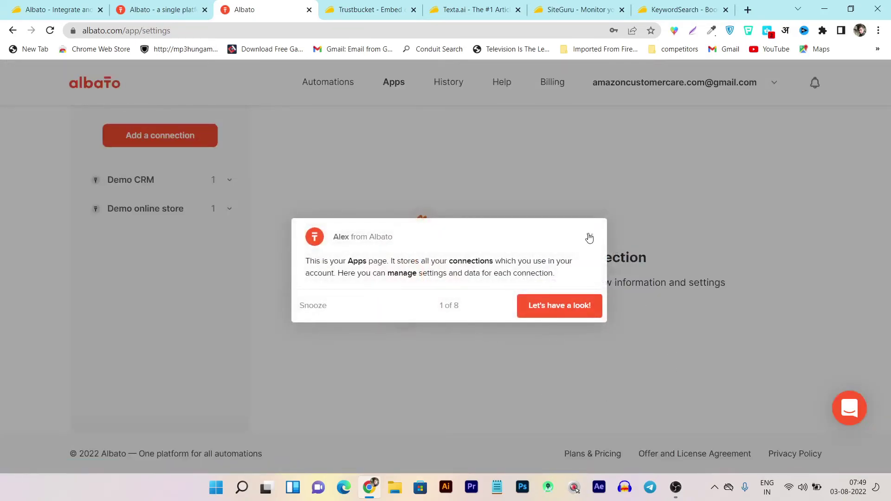
click(589, 237)
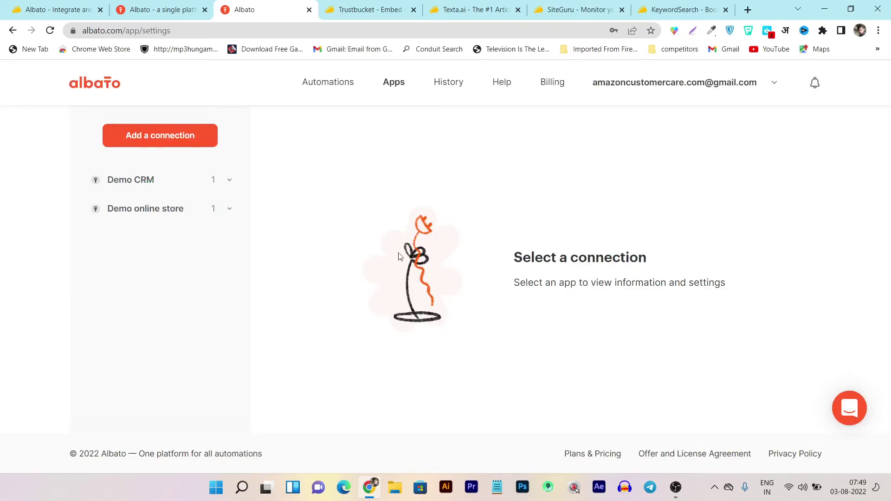
click(155, 191)
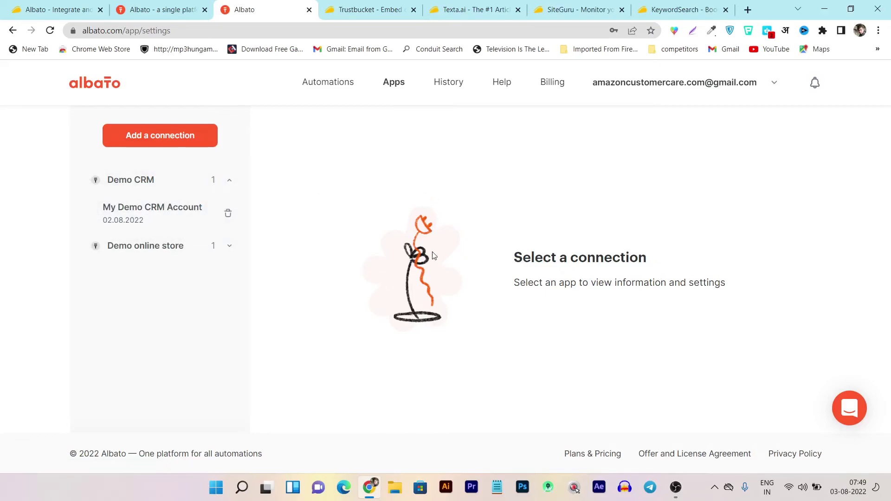
click(98, 88)
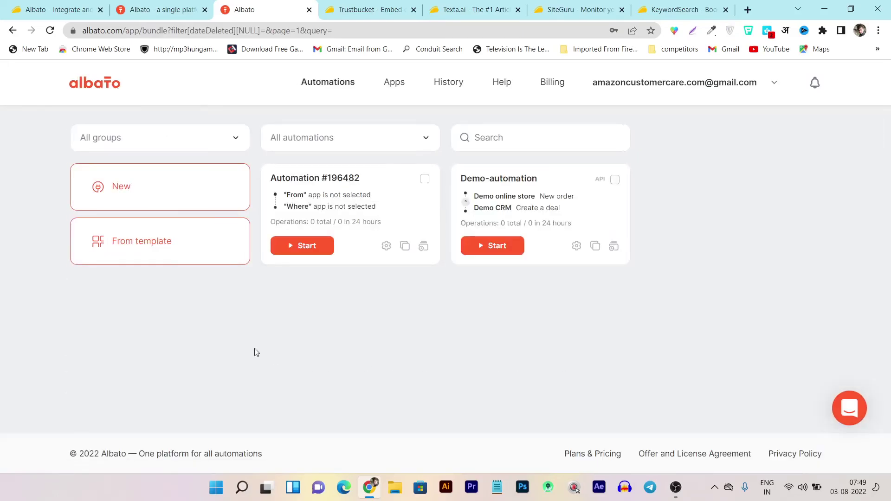
Return to AppSumo's Albato lifetime deal page and scroll through its TL;DR section
click(139, 5)
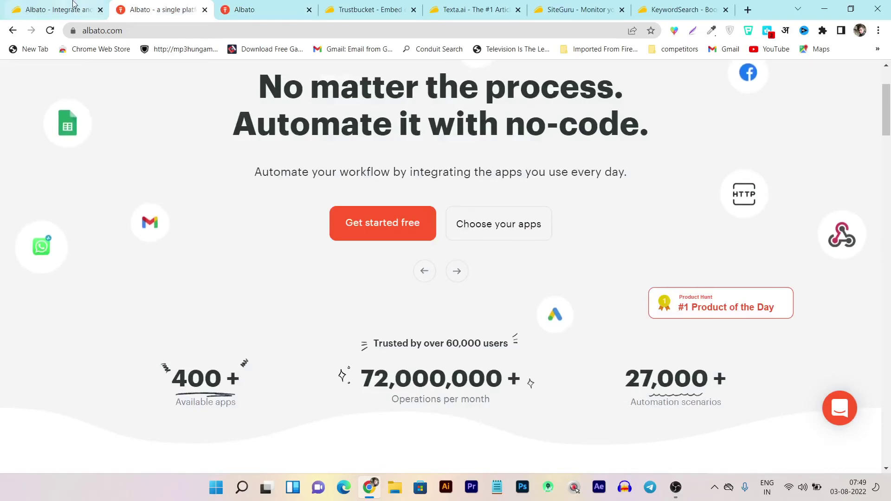
click(55, 9)
scroll(419, 224, down, 3)
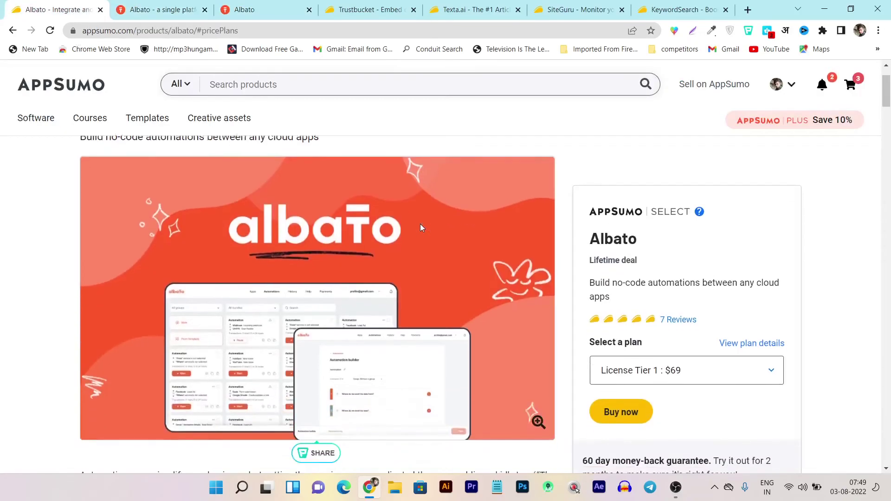
scroll(233, 229, up, 3)
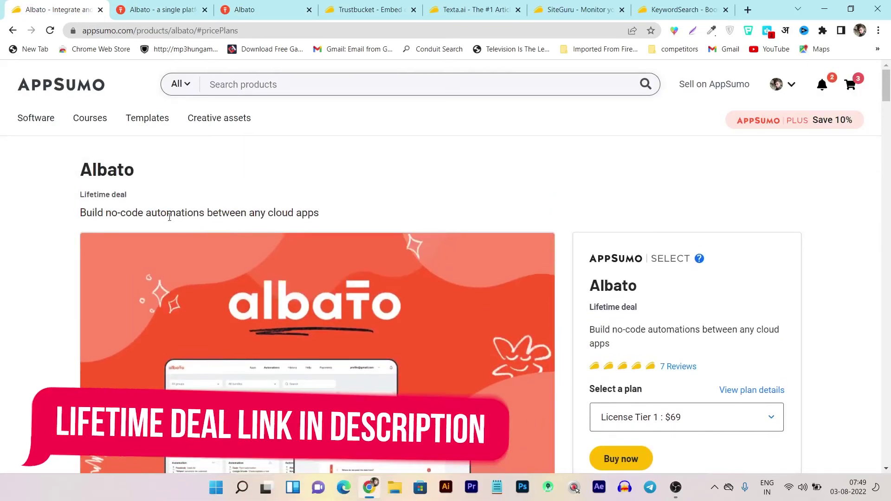
scroll(467, 383, down, 9)
scroll(467, 383, down, 4)
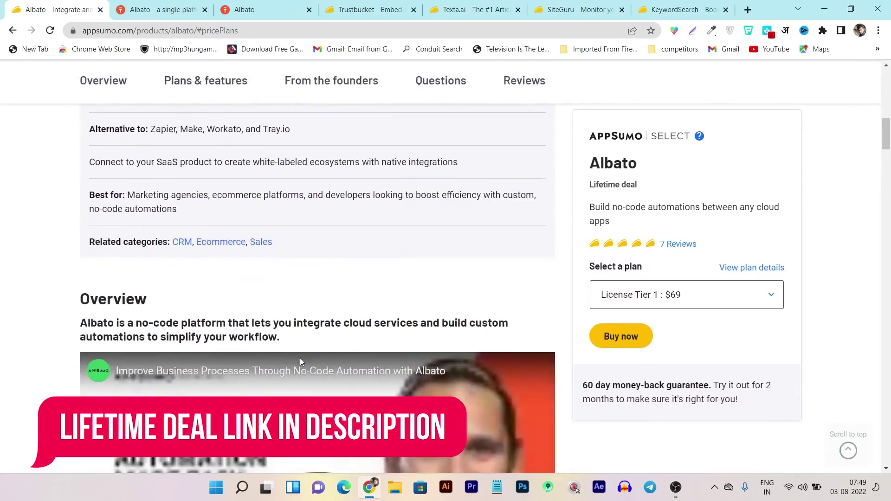
scroll(254, 260, up, 1)
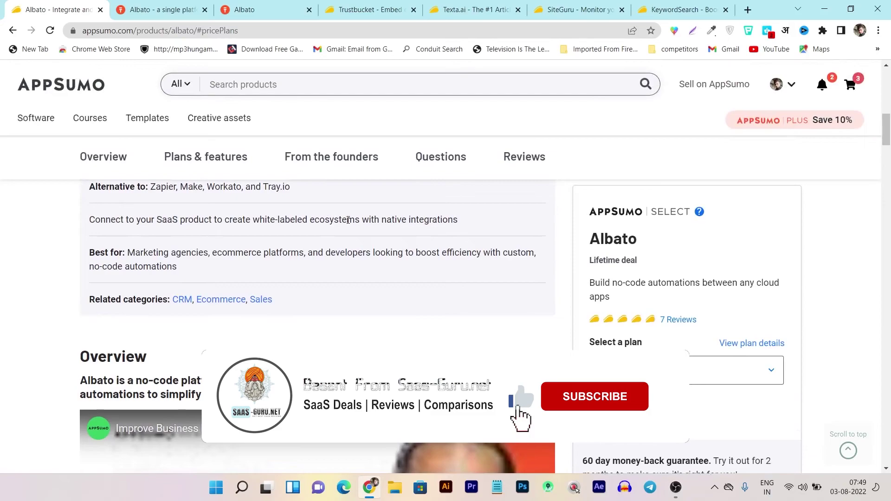
scroll(348, 220, up, 2)
Highlight the alternatives Zapier, Make, Workato and Tray.io, then continue down to the Overview section
drag(291, 303, 148, 302)
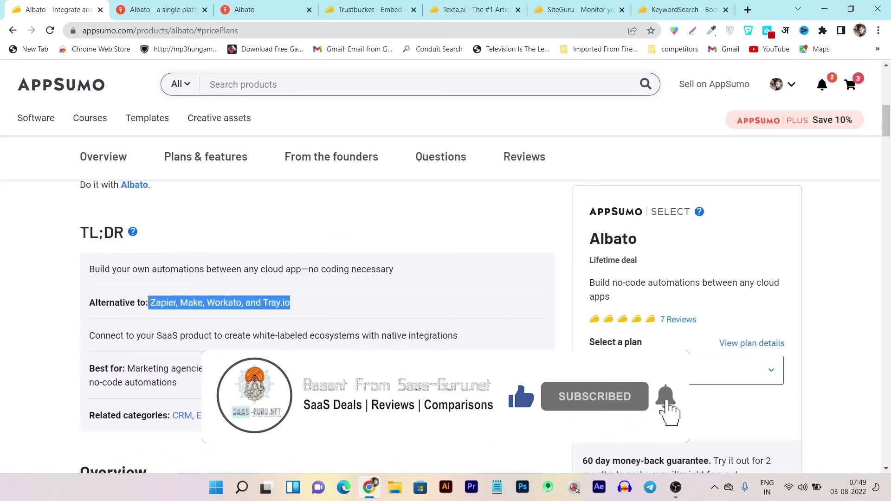
click(330, 238)
scroll(533, 276, down, 5)
scroll(523, 387, down, 15)
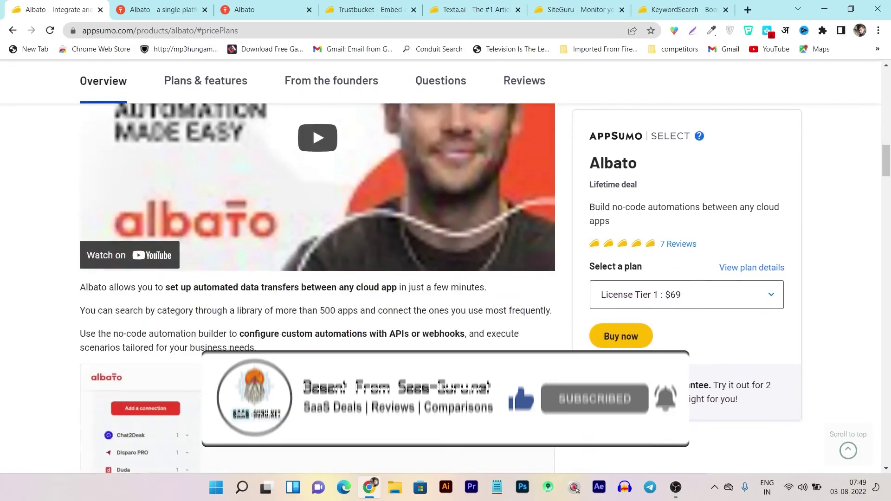